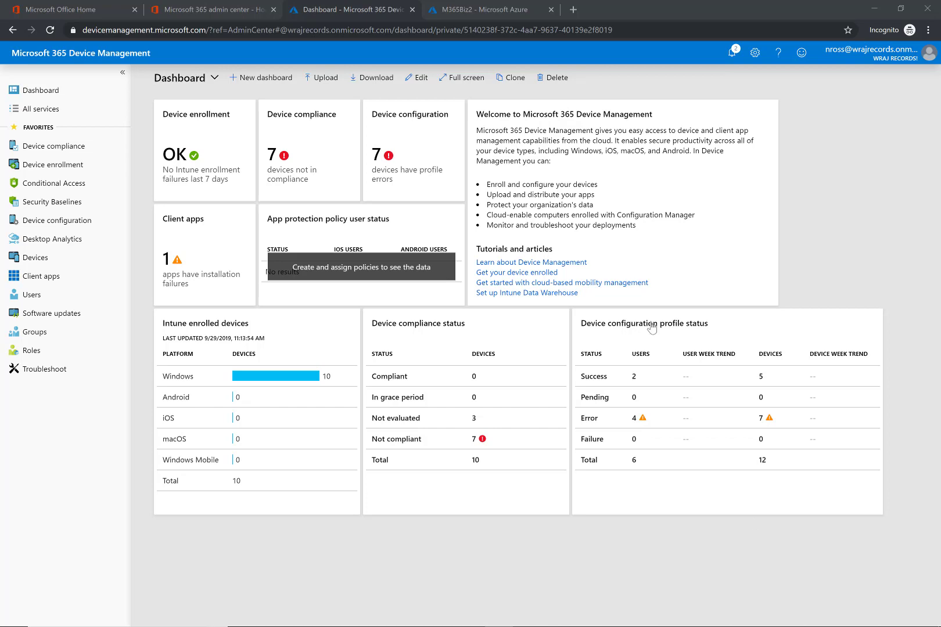
Step: Switch from the Device Management dashboard to the Microsoft 365 admin center home page
left_click(230, 8)
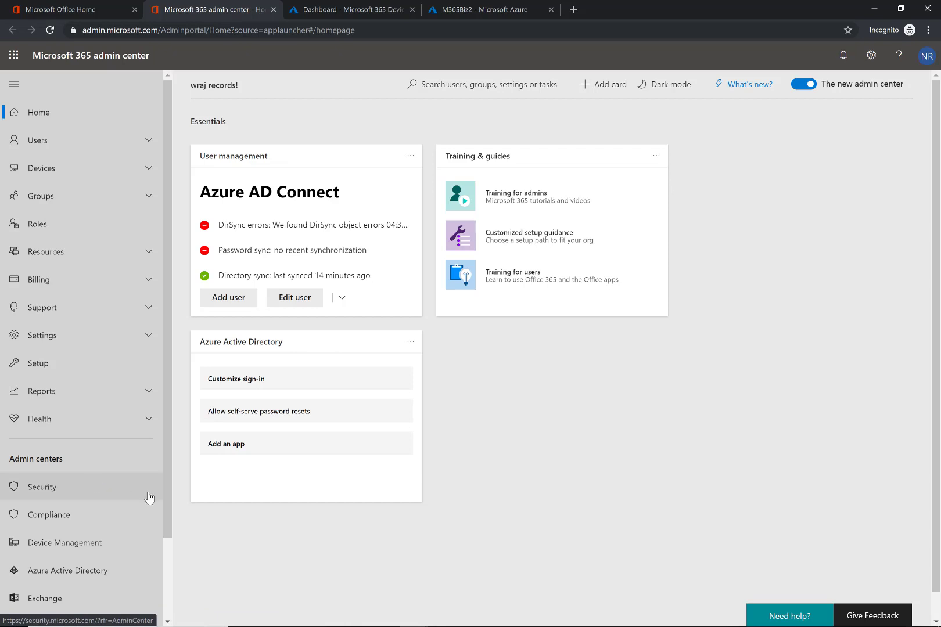
scroll(147, 497, "down", 2)
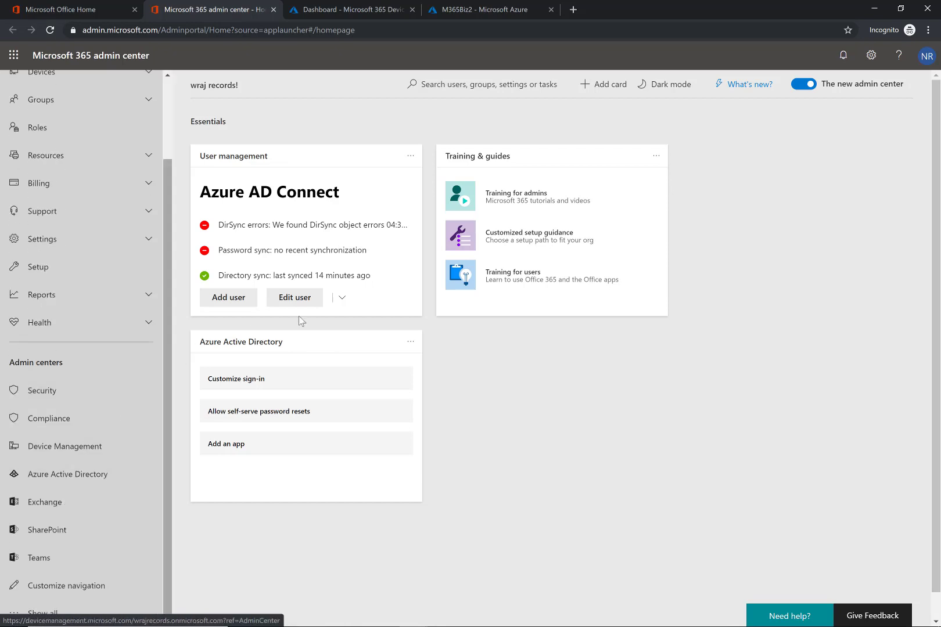
Step: Open Microsoft Intune in the Azure portal for M365Biz2, then return to the Device Management dashboard
left_click(481, 11)
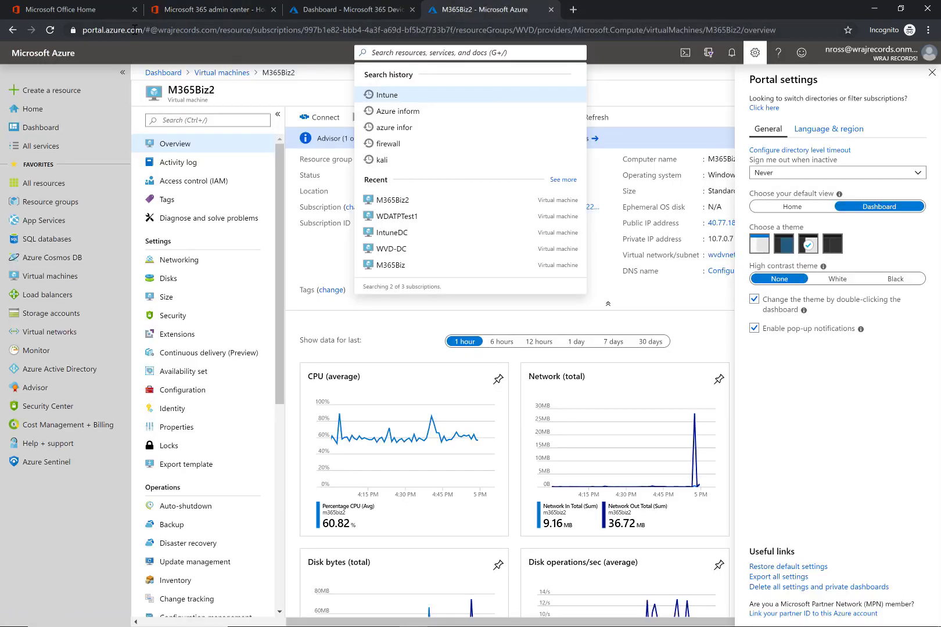
left_click(385, 97)
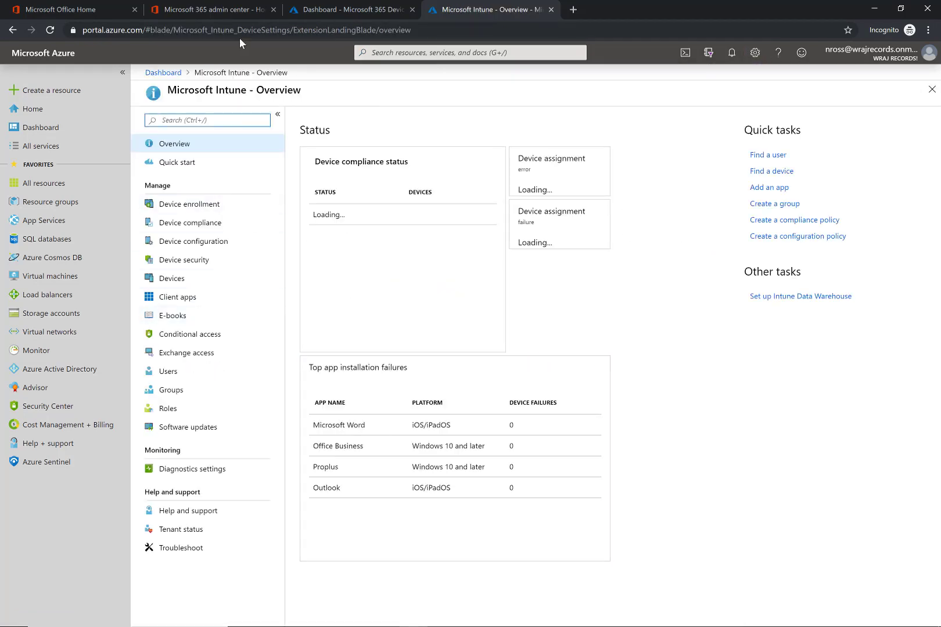
left_click(325, 9)
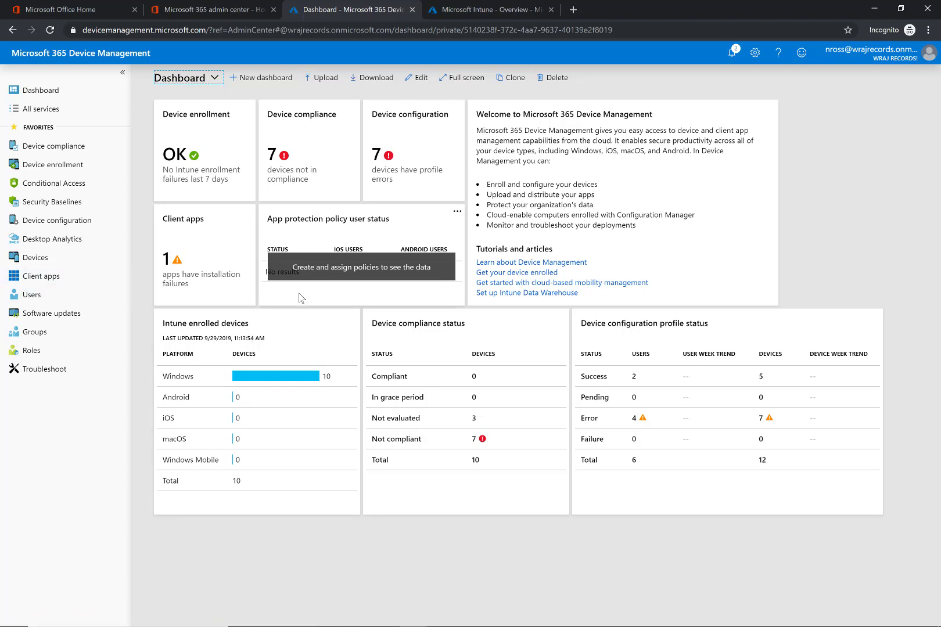
Step: Start adding a new line-of-business app from Client apps > Apps
left_click(68, 284)
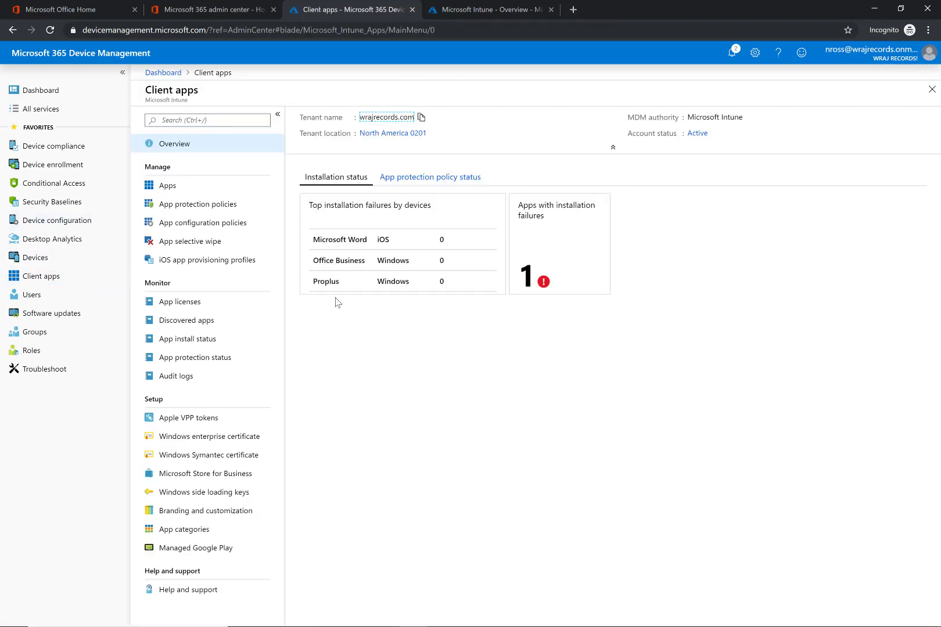
left_click(208, 185)
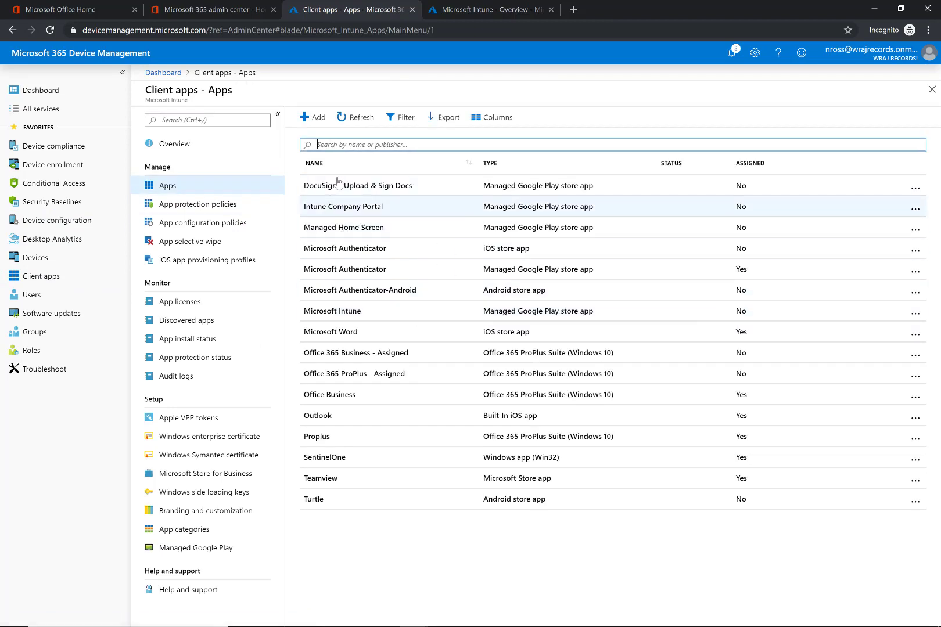
left_click(312, 118)
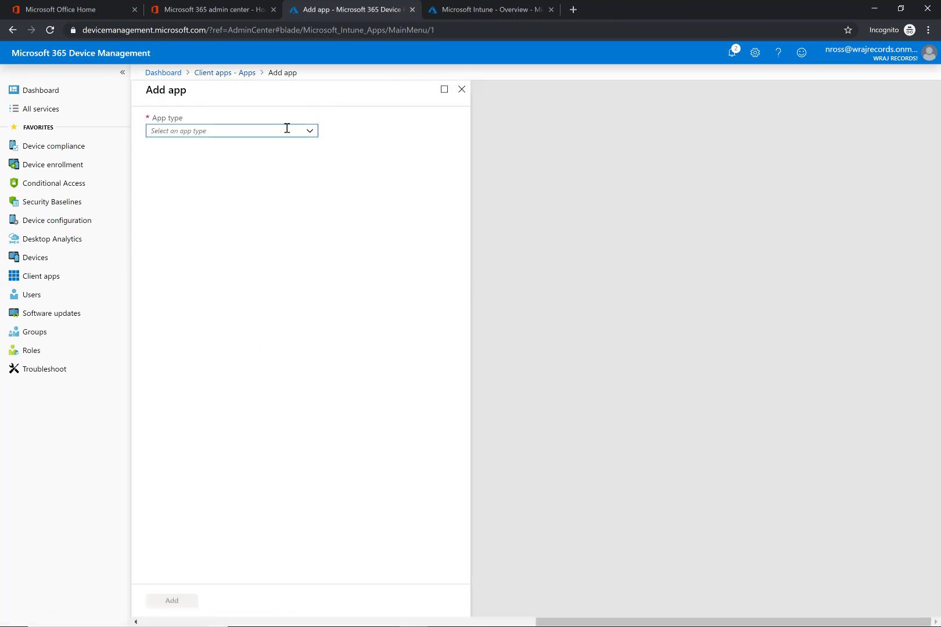
left_click(308, 135)
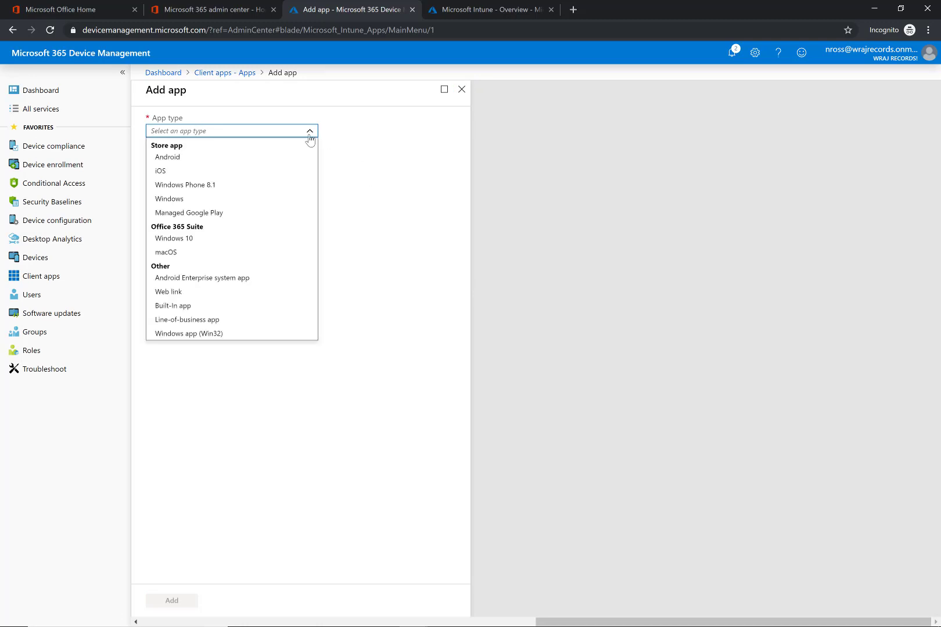
left_click(213, 319)
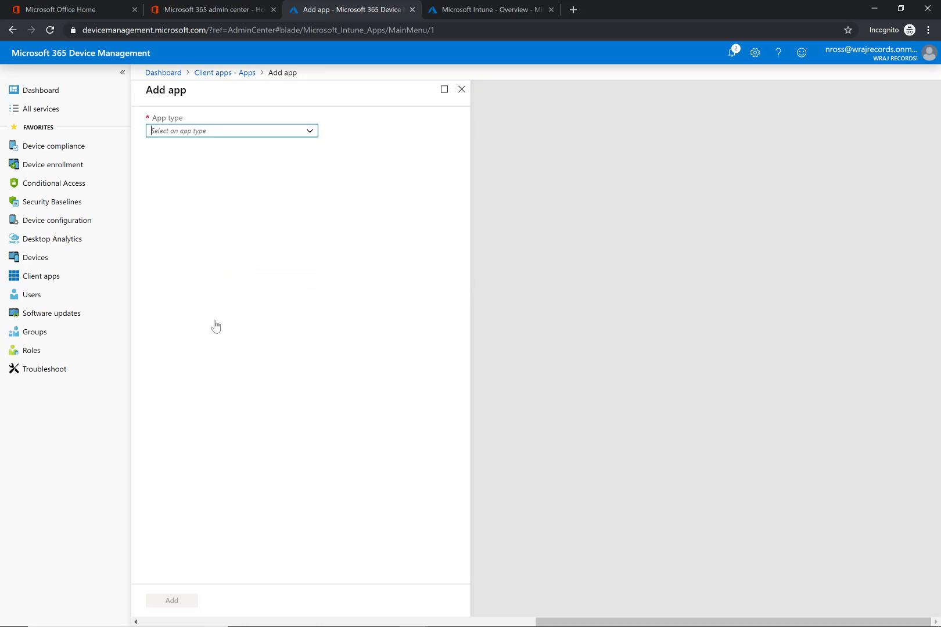
Step: Load Agent_Install.MSI from the computer as the app package file
left_click(276, 173)
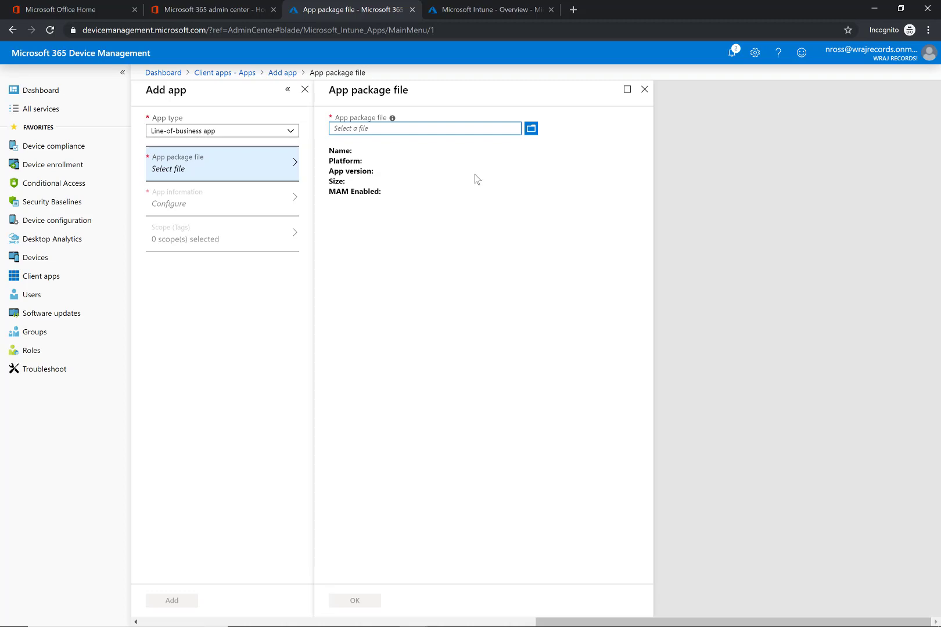
left_click(533, 130)
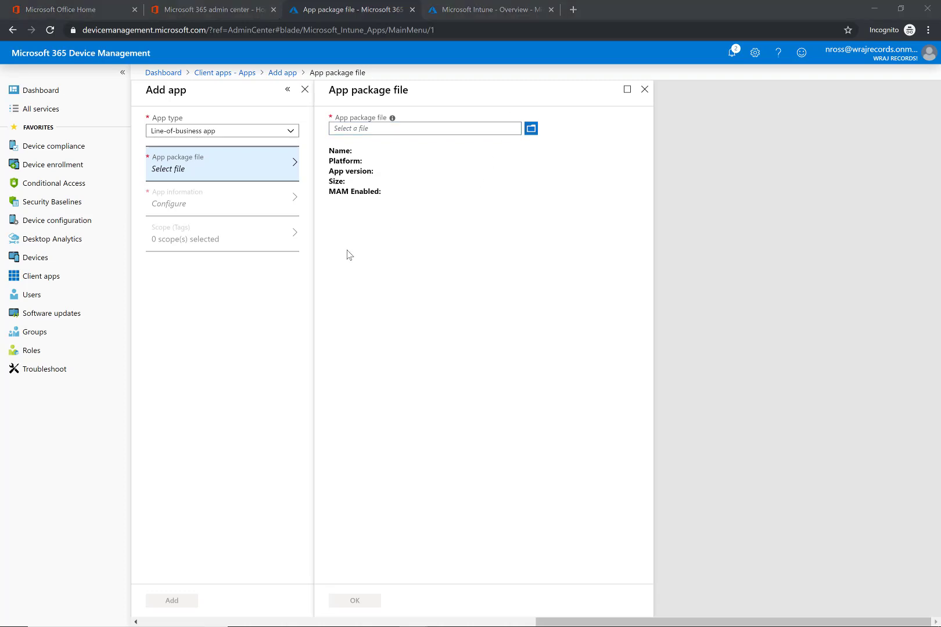
left_click(138, 93)
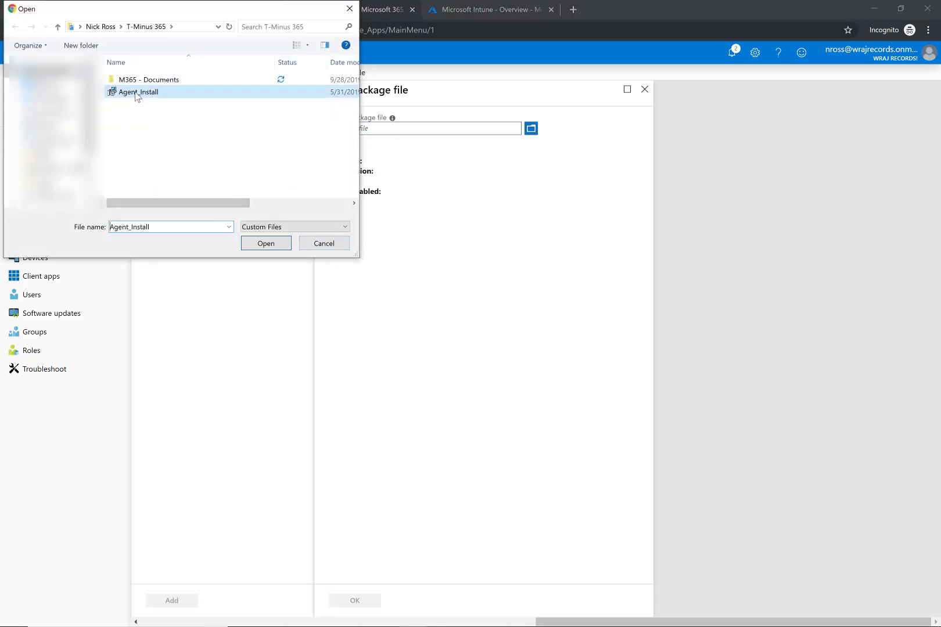
left_click(266, 243)
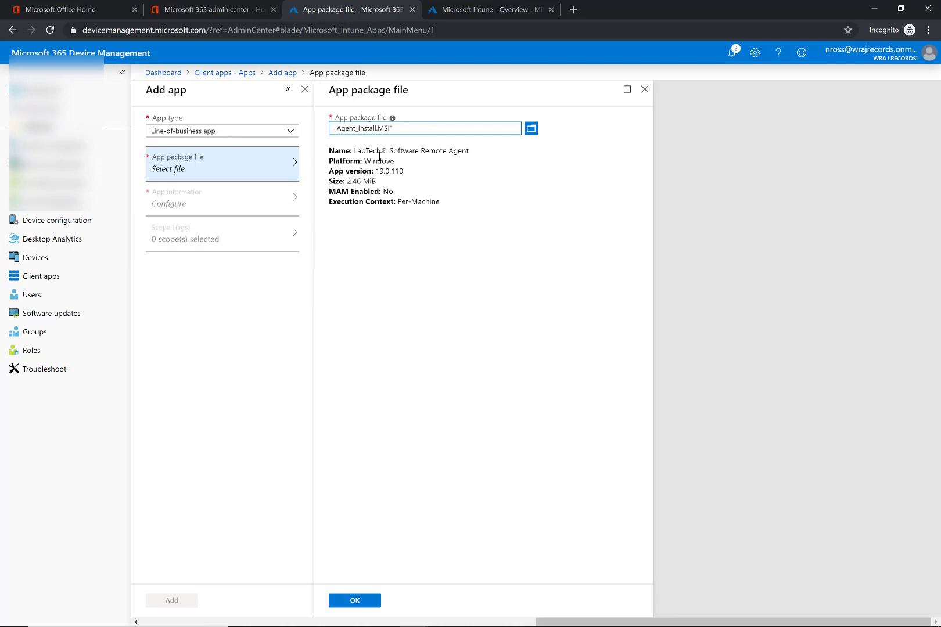
Step: Confirm the package and enter description 'Automate' and publisher 'Connectwise' in App information
left_click(355, 601)
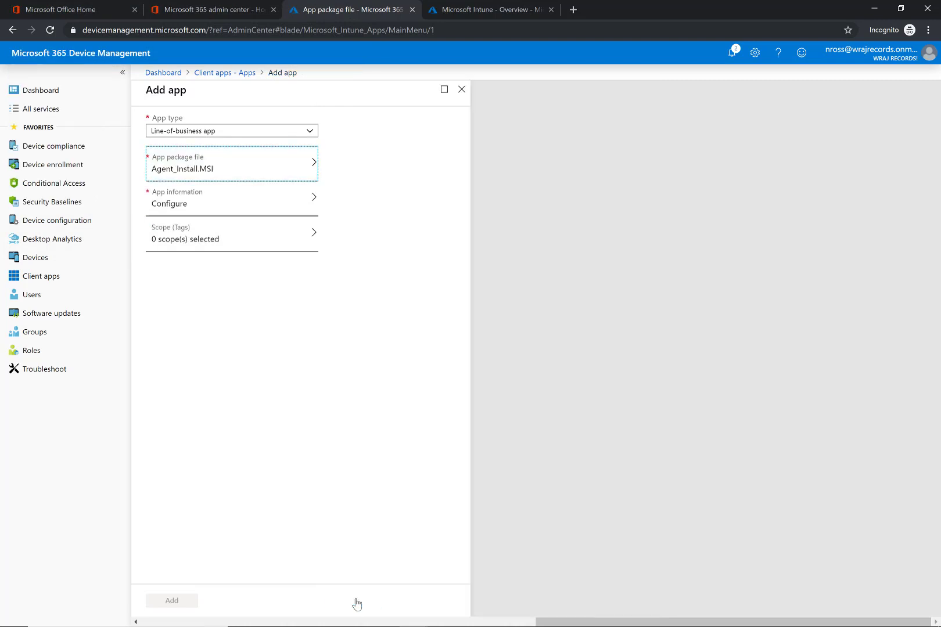
left_click(289, 208)
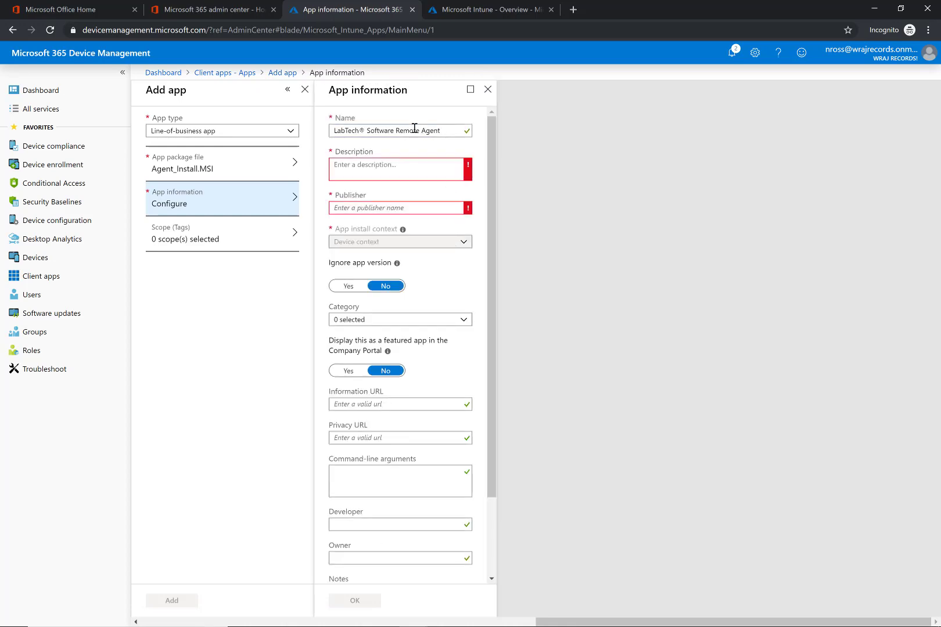
left_click(412, 169)
type("Automate")
key("Tab")
type("Connectwise")
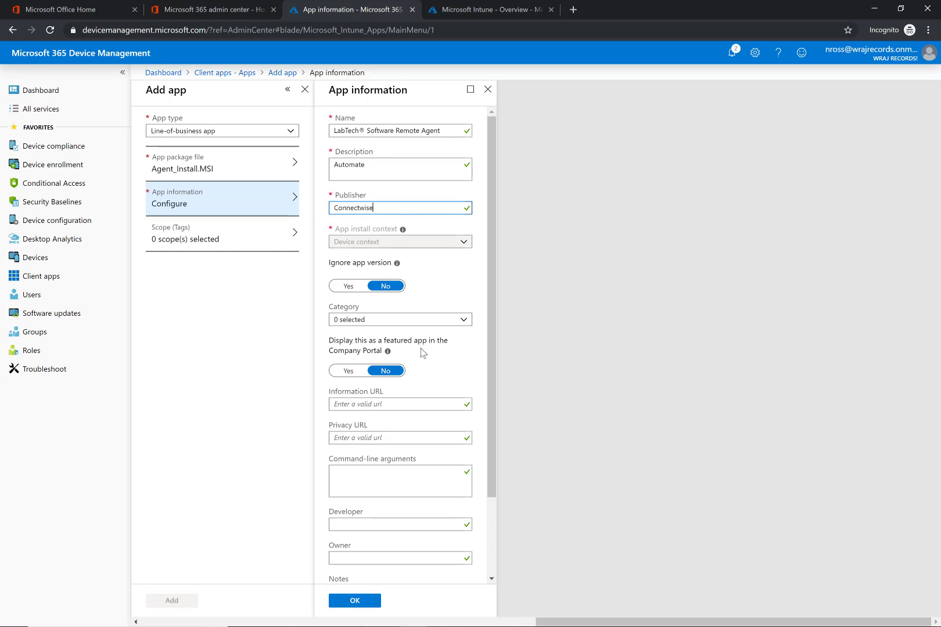
scroll(421, 348, "down", 1)
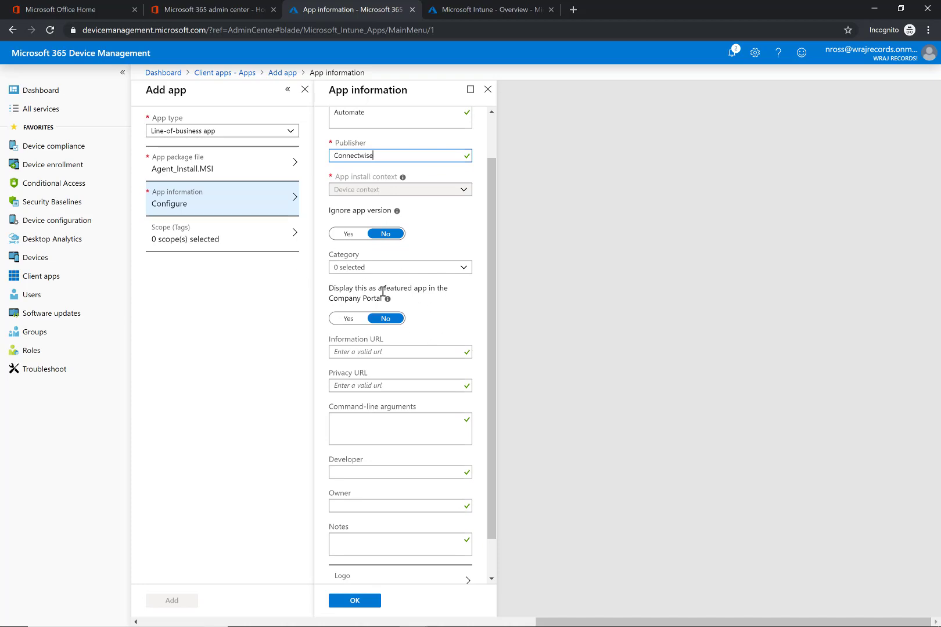
scroll(390, 347, "down", 1)
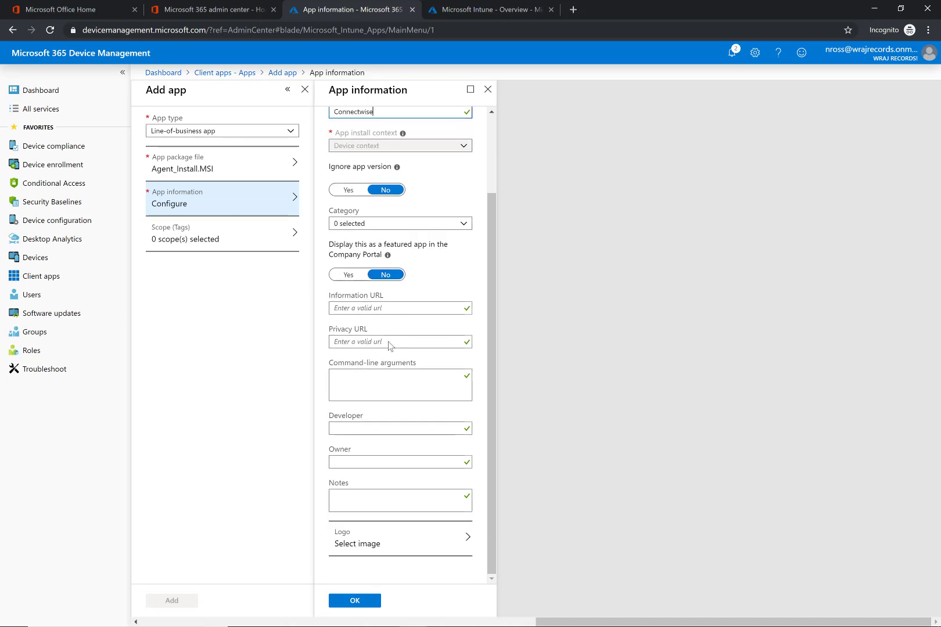
Step: Set CW Automate.png as the app logo and add the app to Intune
left_click(381, 557)
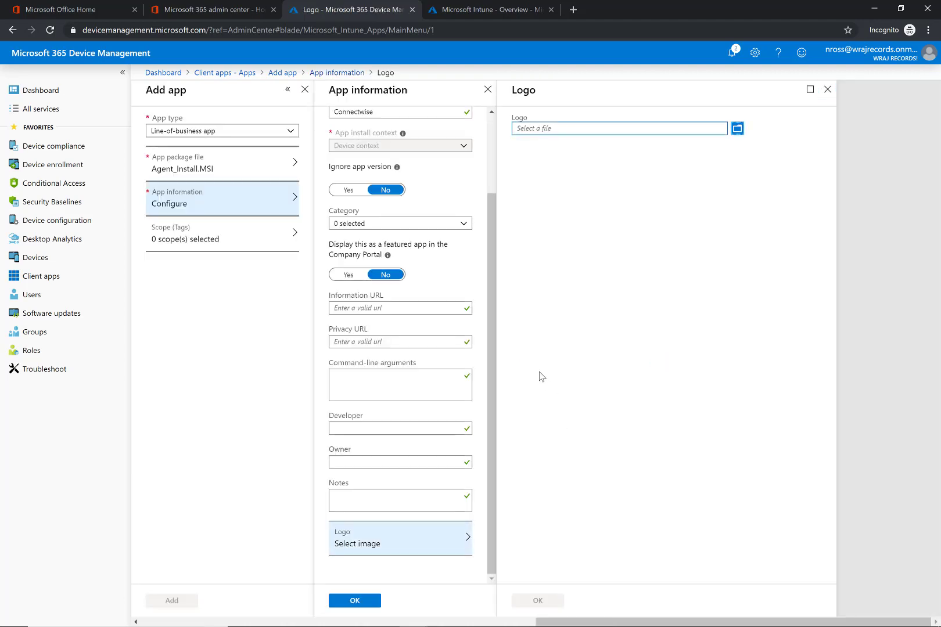
left_click(741, 132)
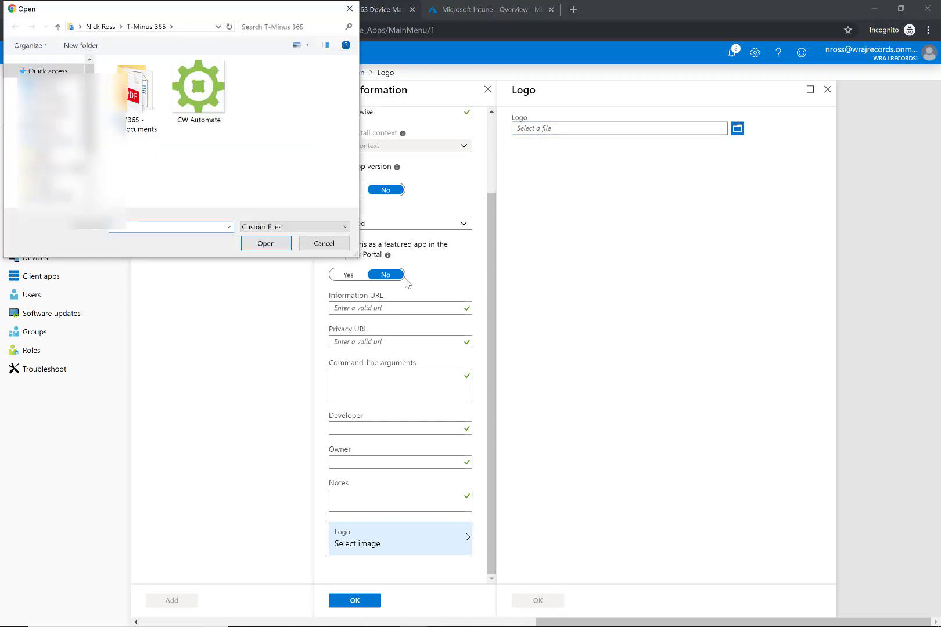
left_click(212, 109)
left_click(282, 246)
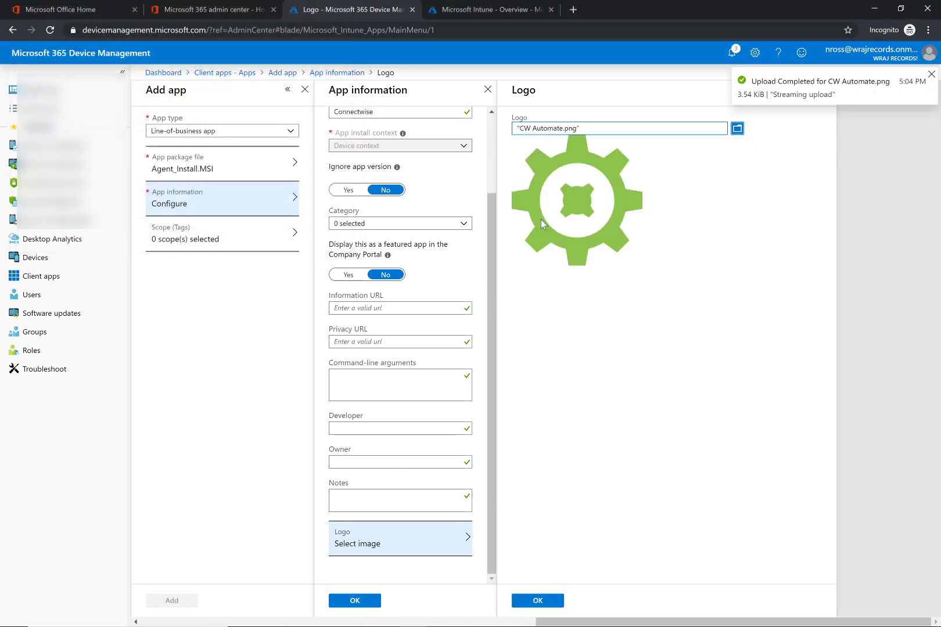
left_click(537, 602)
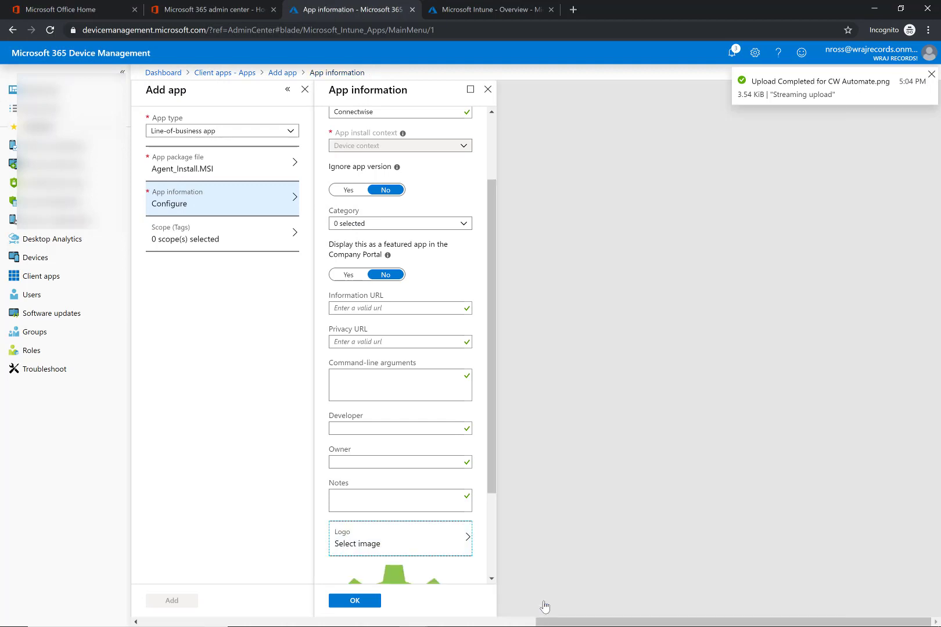
left_click(355, 601)
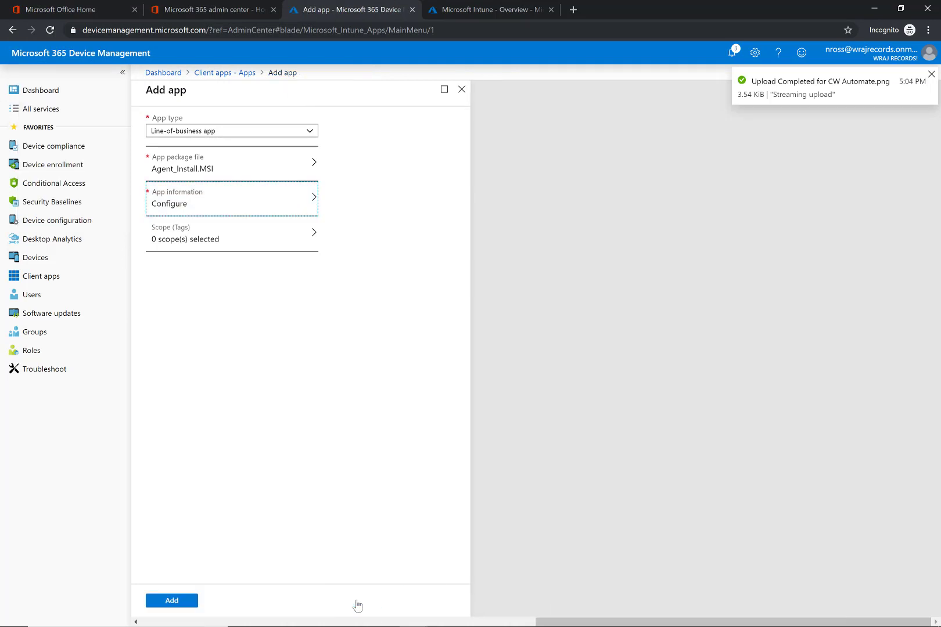
left_click(172, 601)
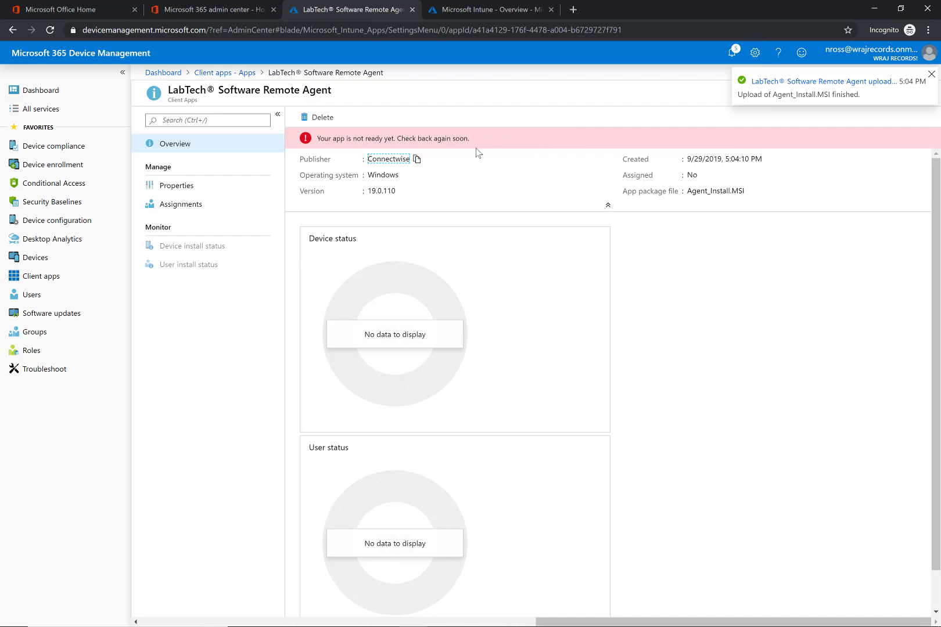
Step: Refresh the LabTech Software Remote Agent overview until version 19.0.110 shows as ready
left_click(50, 30)
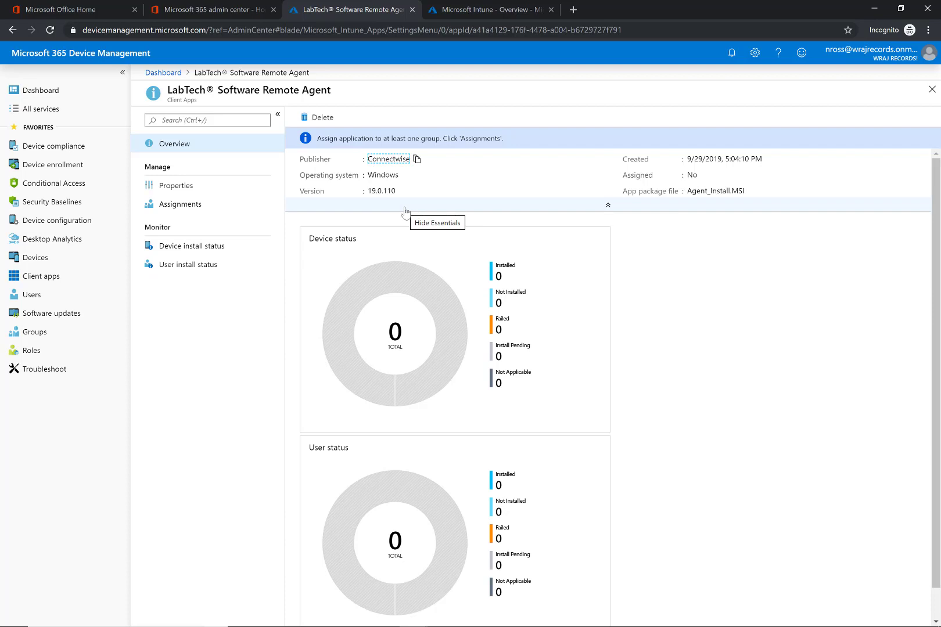
Step: Add a group assignment for LabTech Software Remote Agent with assignment type Required
left_click(243, 209)
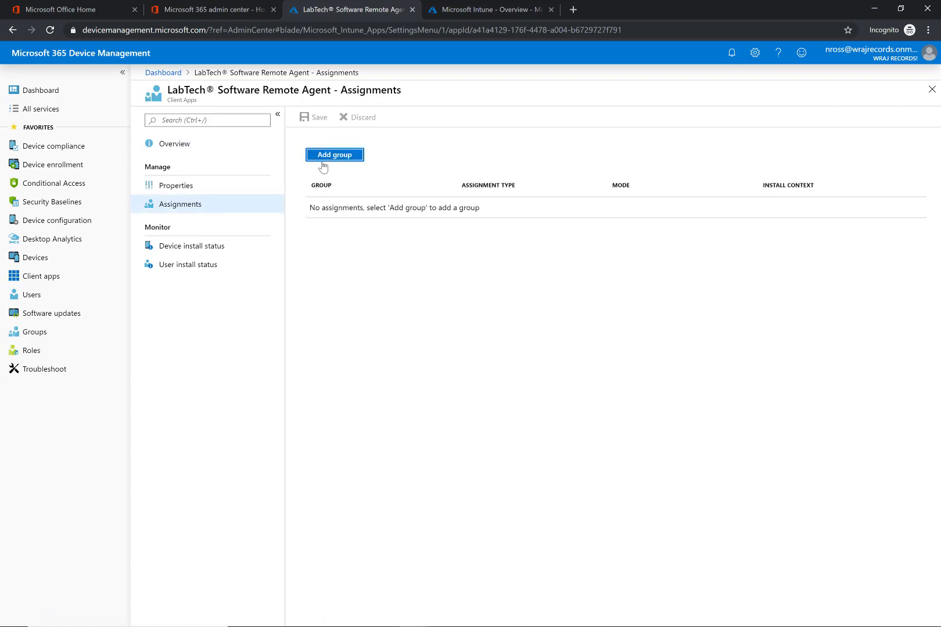
left_click(323, 159)
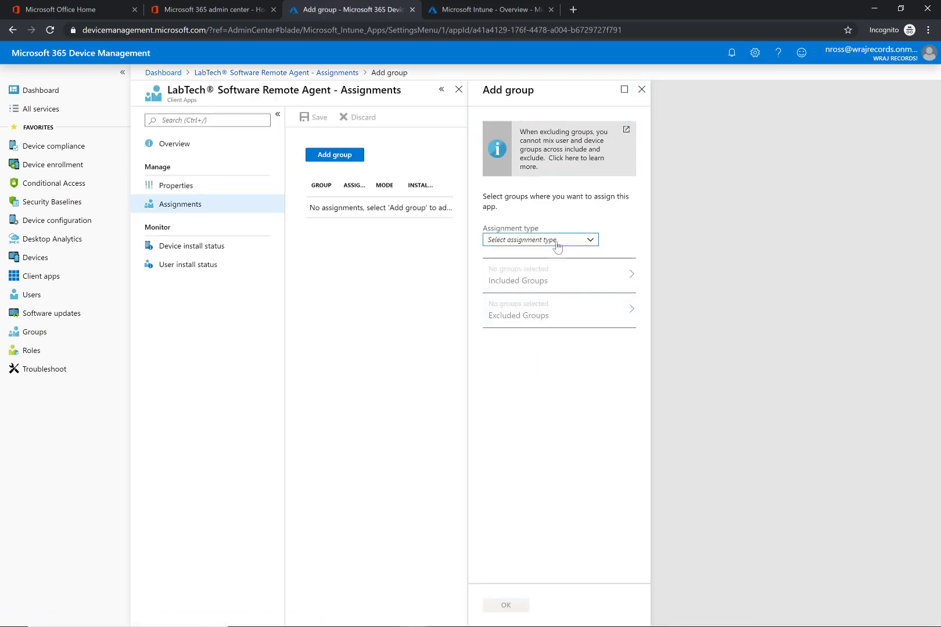
left_click(554, 245)
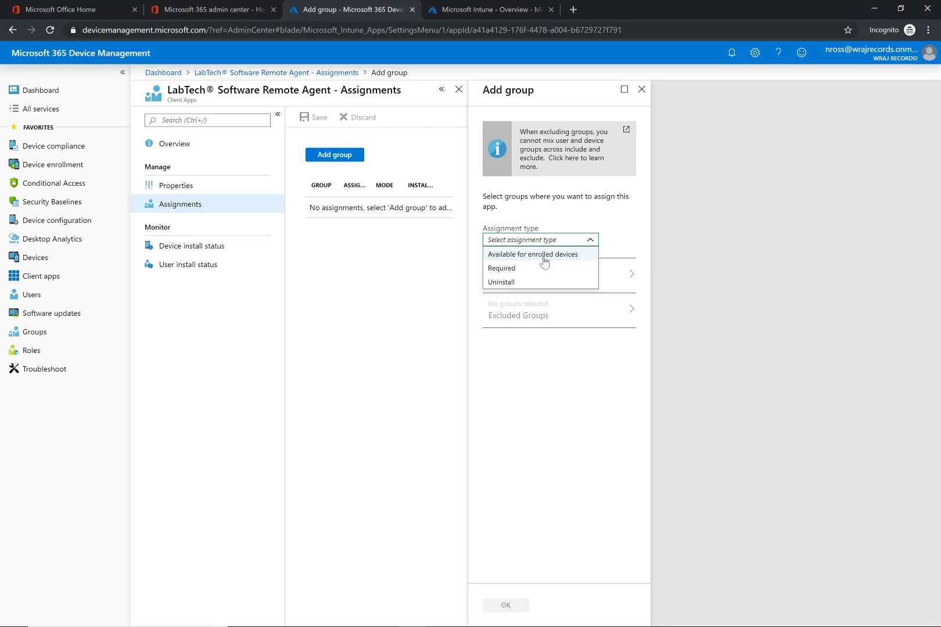
left_click(500, 269)
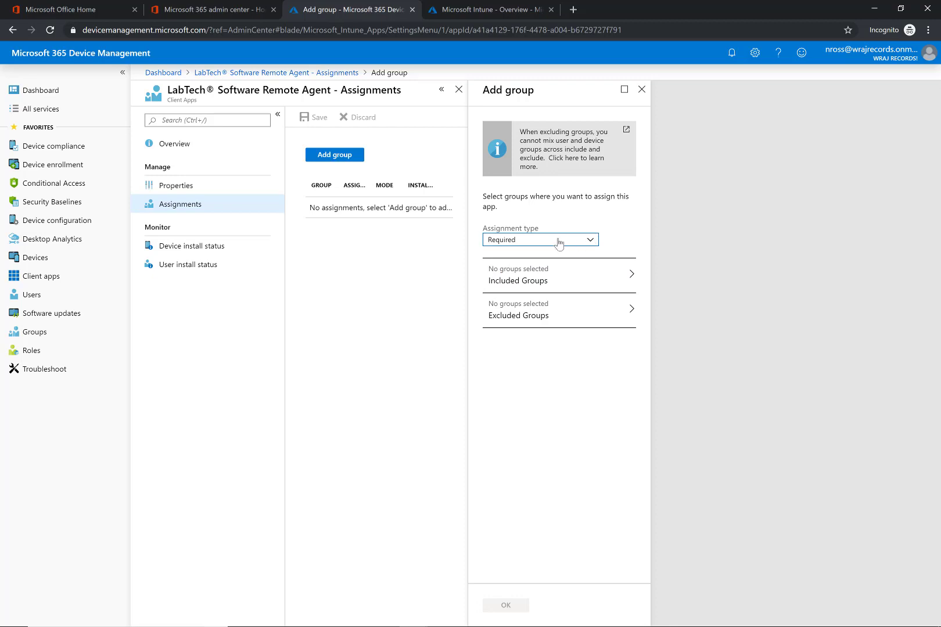
Step: Include the App Test group in the assignment, found by searching 'Ap'
left_click(544, 270)
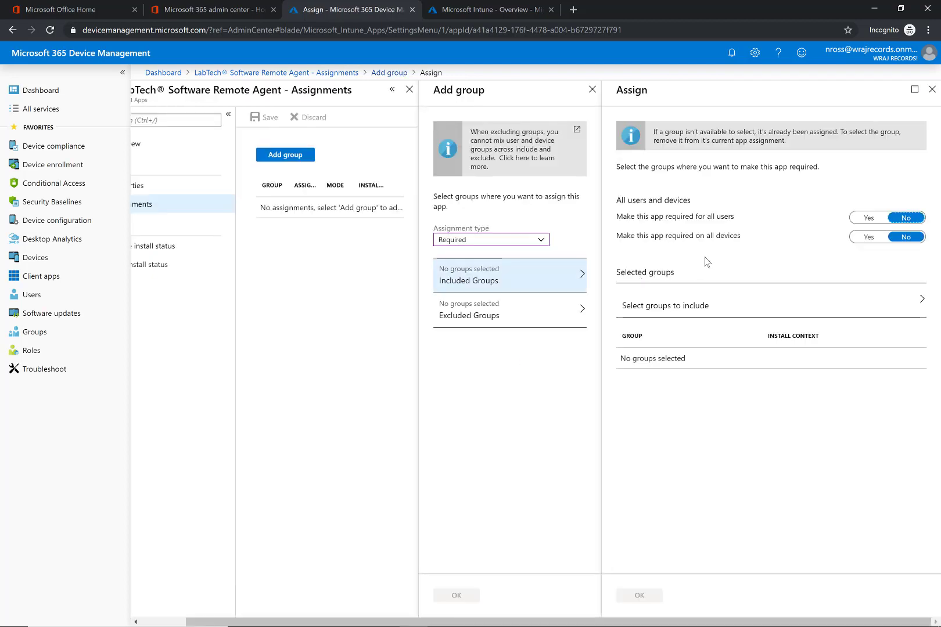
left_click_drag(625, 202, 713, 212)
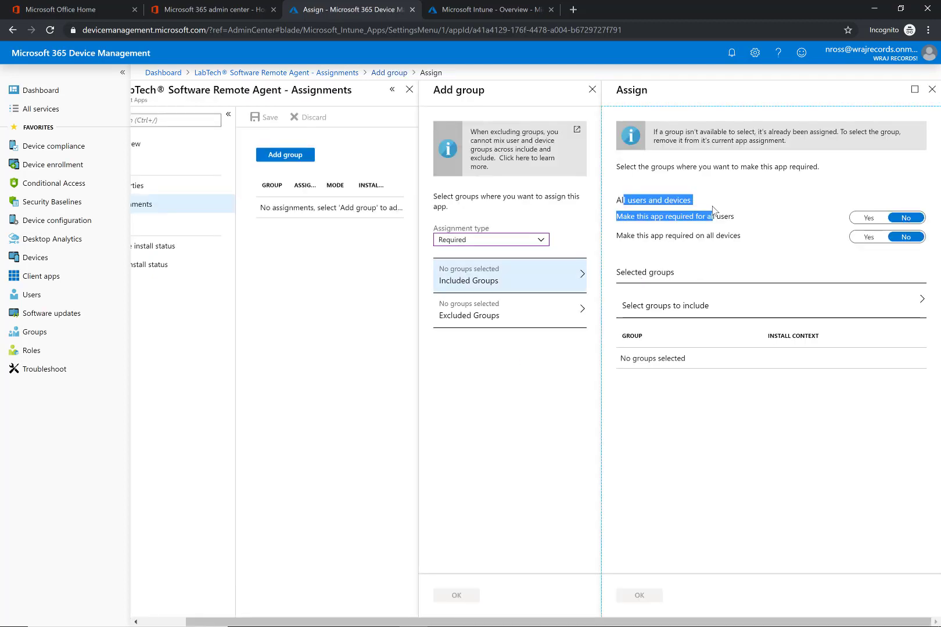
left_click(704, 203)
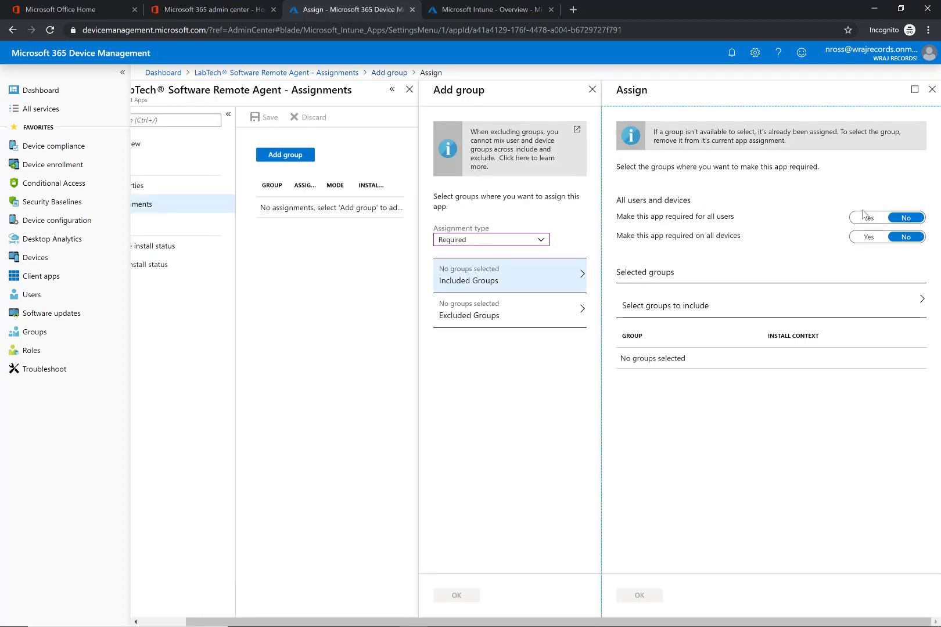
left_click(768, 295)
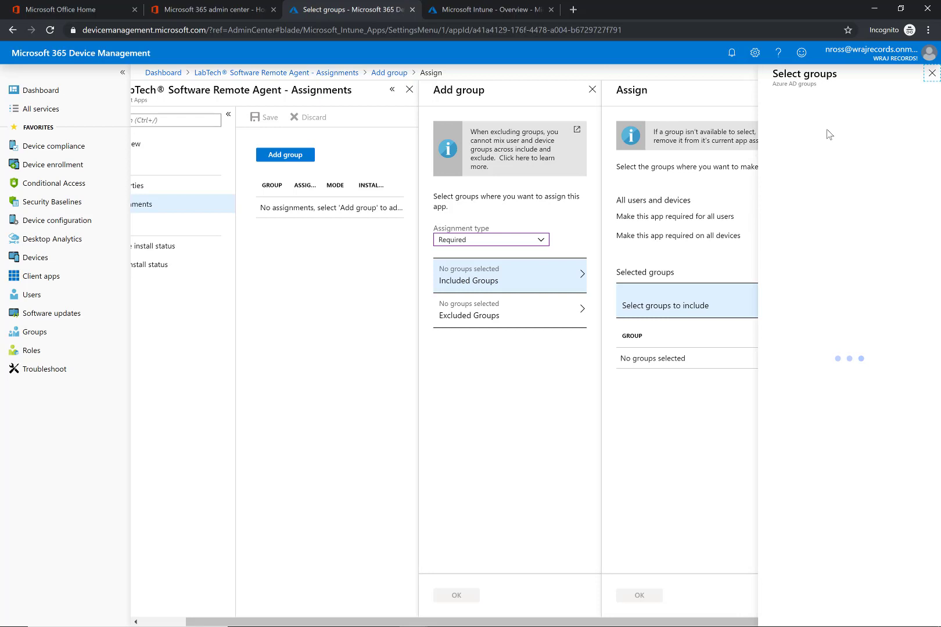
type("App")
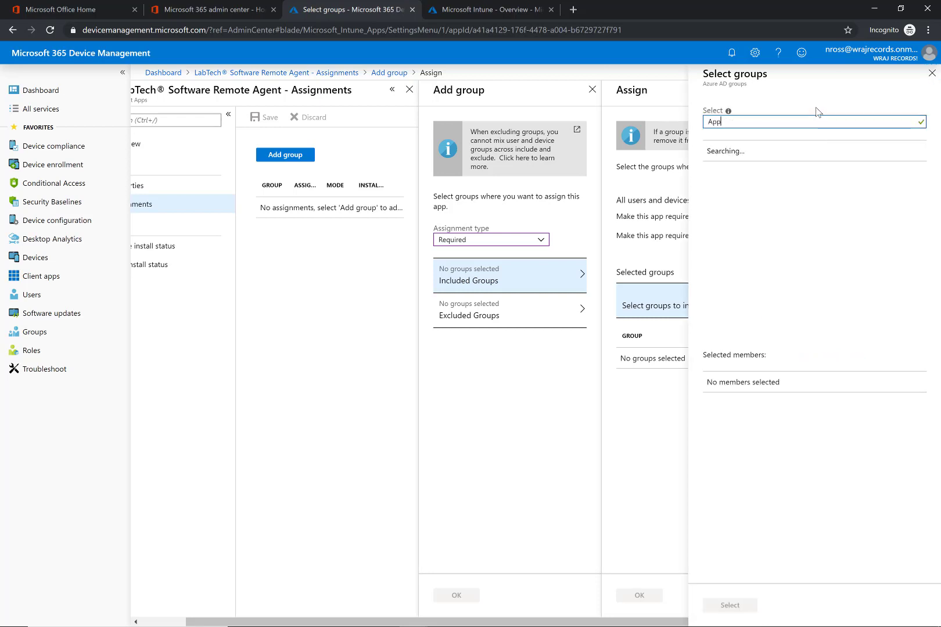
left_click(752, 161)
left_click(730, 607)
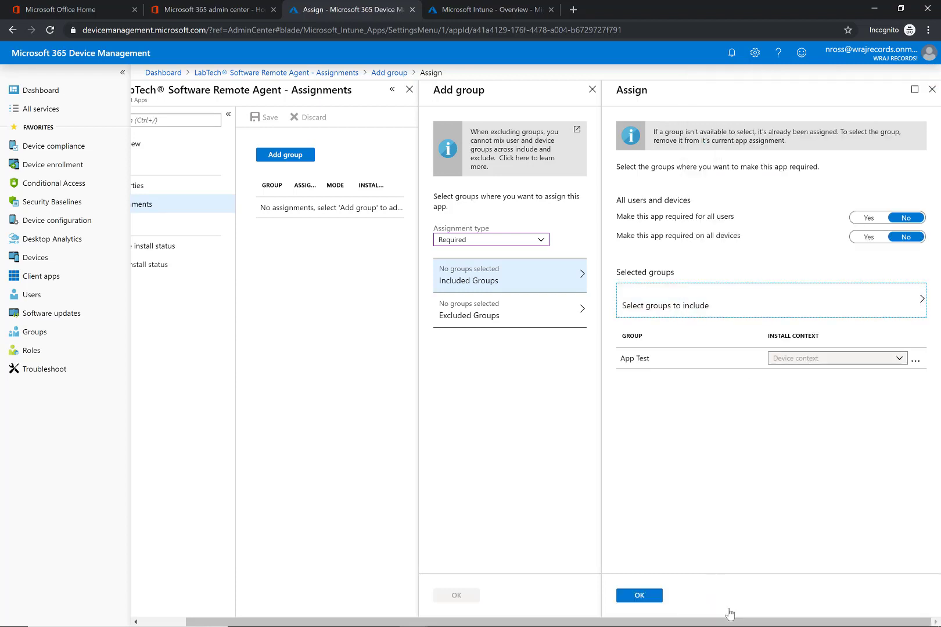
Step: Save the Required App Test assignment and switch to the remote Windows 10 session
left_click(647, 597)
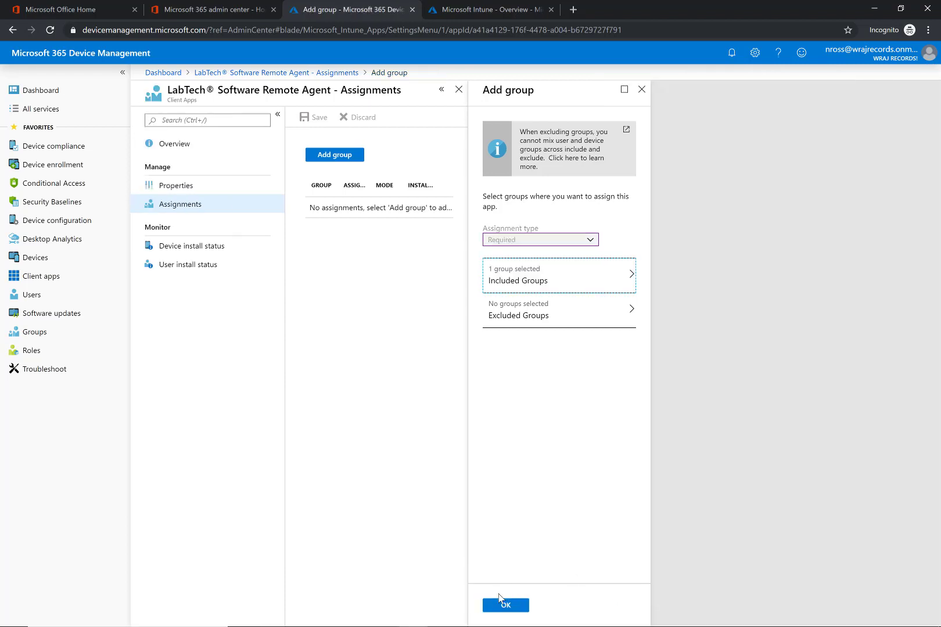
left_click(503, 604)
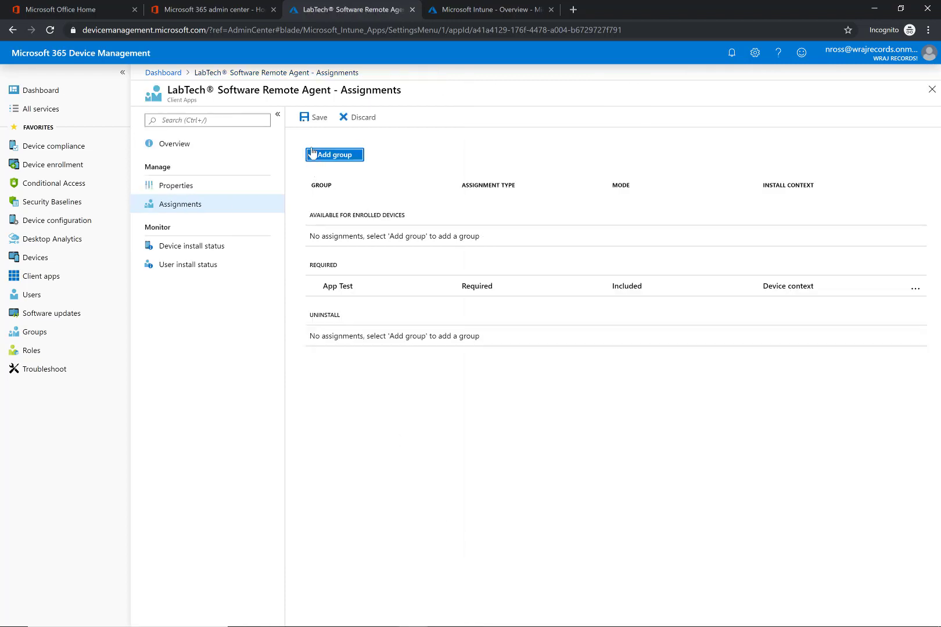
left_click(315, 118)
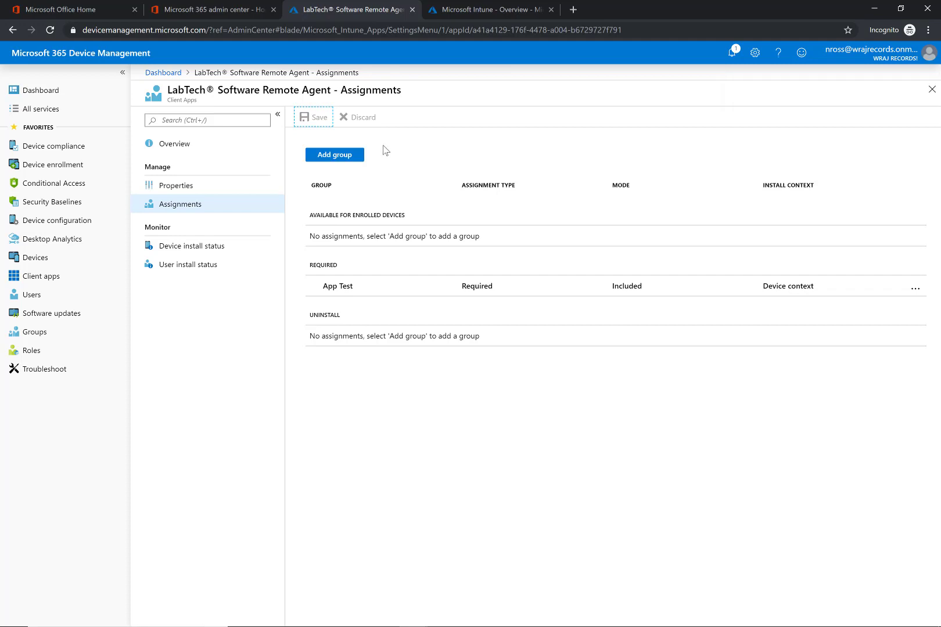
key("alt+Tab")
key("alt+Tab")
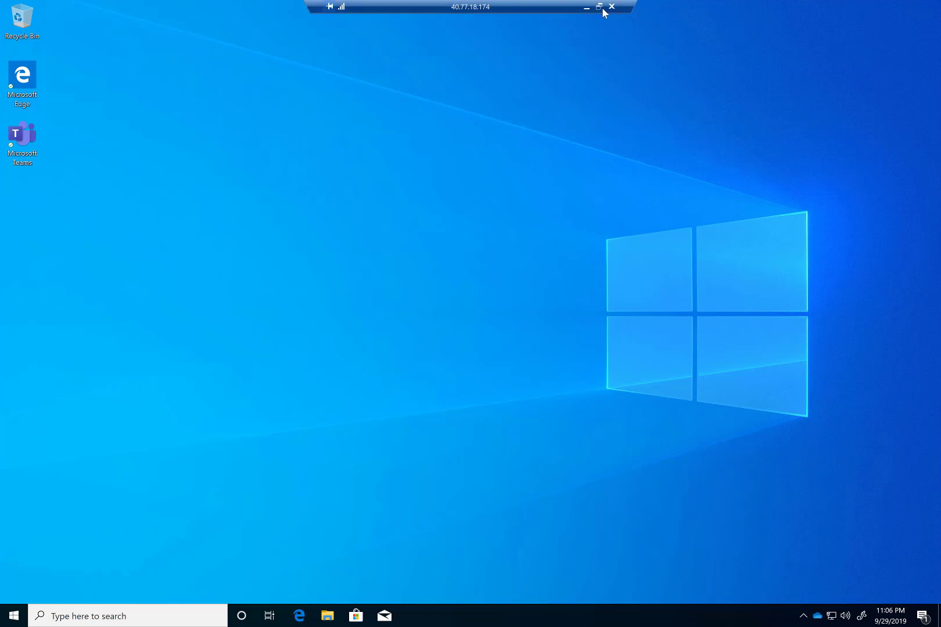
Step: Review the agent's device and user install status reports, which show no installs yet
left_click(587, 8)
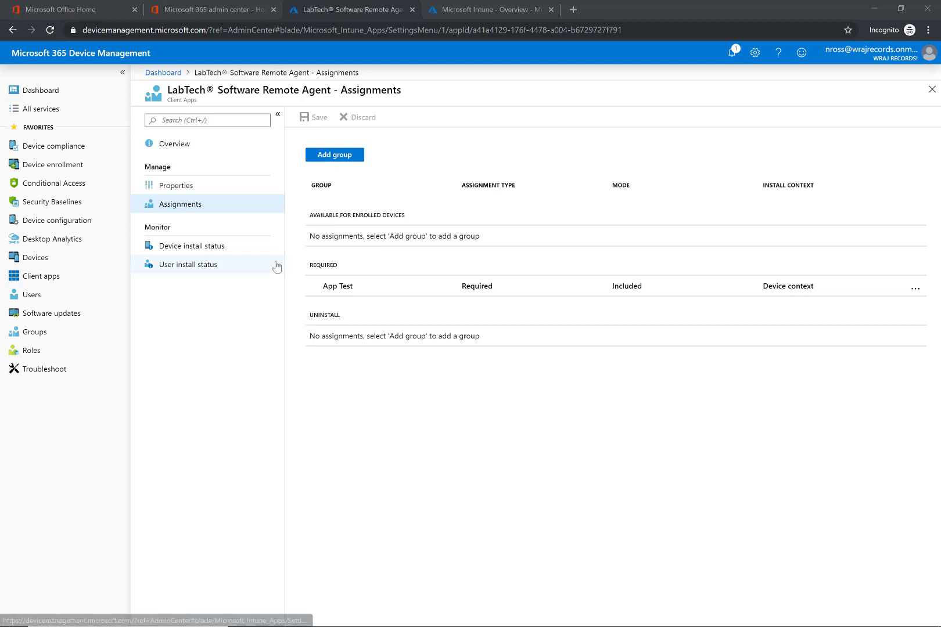
left_click(228, 253)
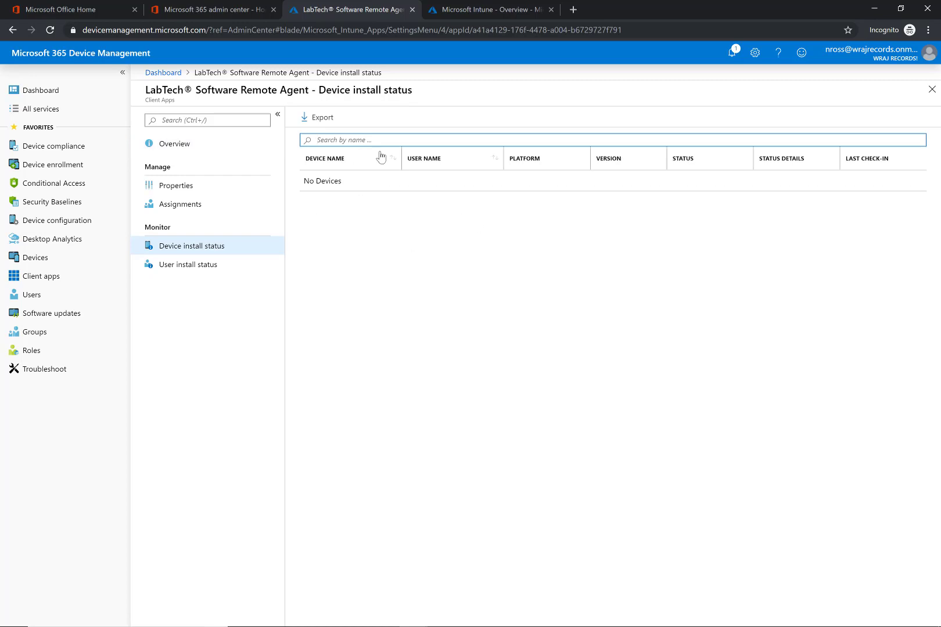
left_click(355, 210)
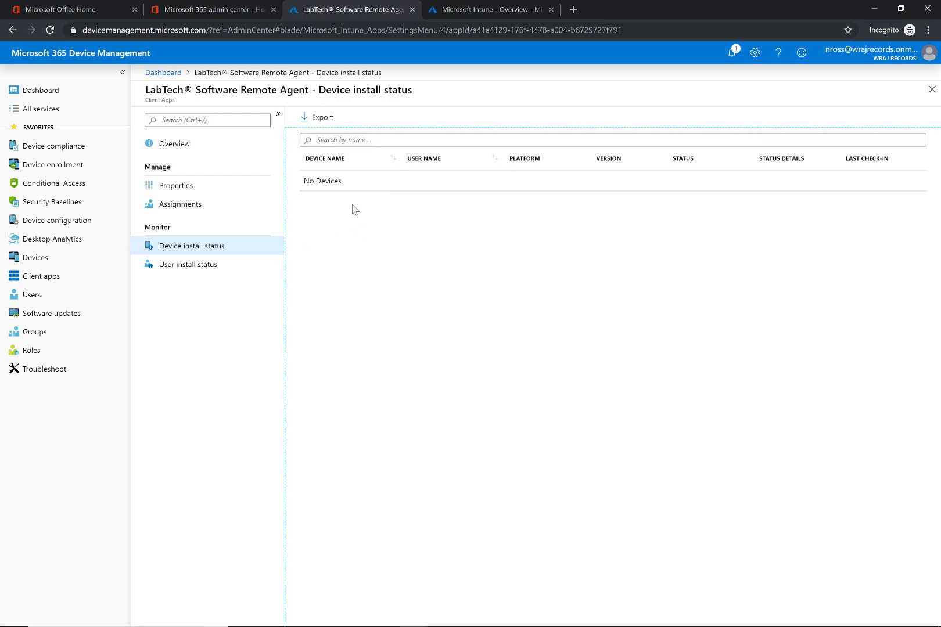
left_click(241, 270)
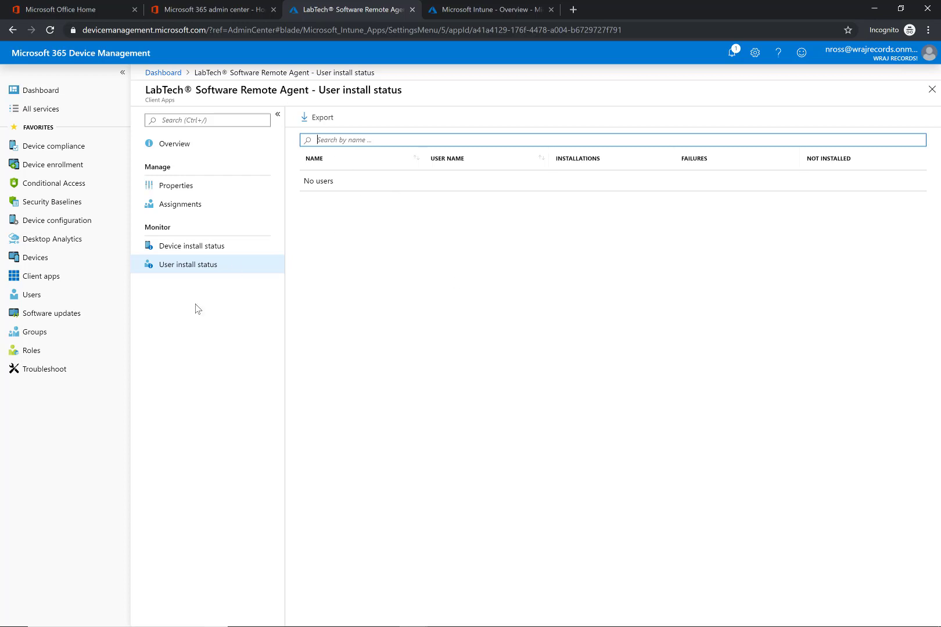
left_click(93, 289)
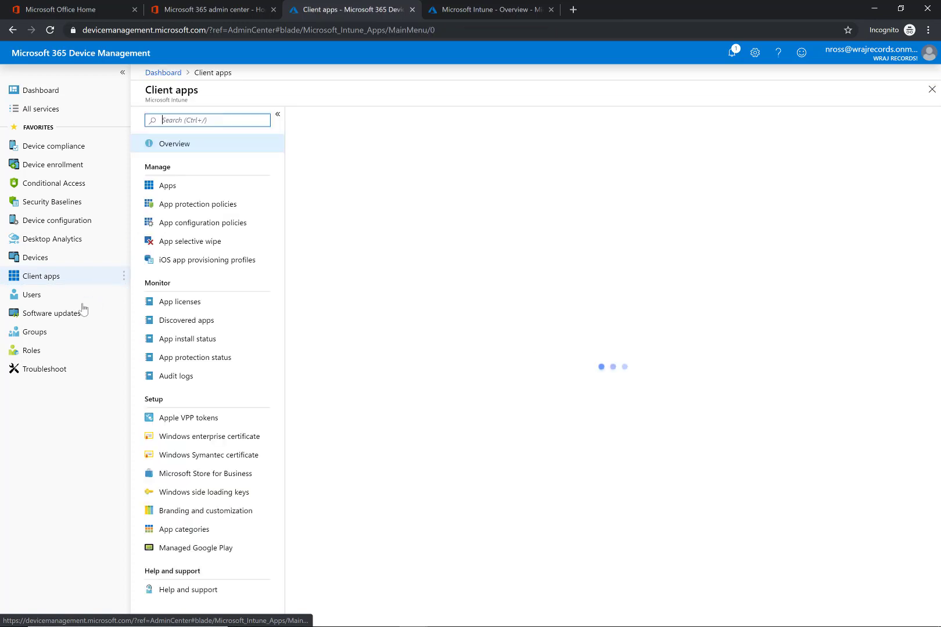
Step: Open device M365Biz2's Managed Apps, listing LabTech Software Remote Agent as Required install
left_click(79, 262)
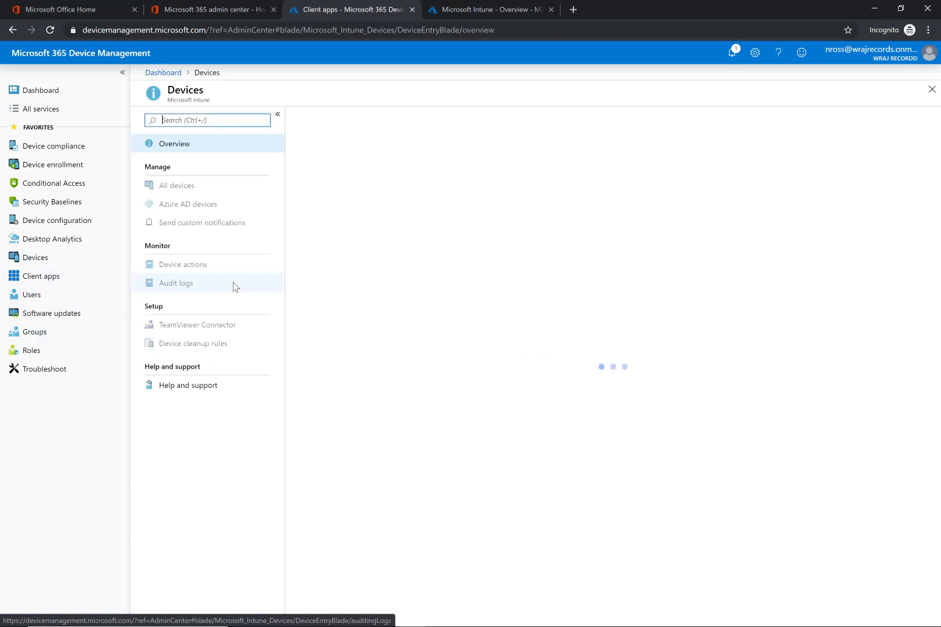
left_click(209, 189)
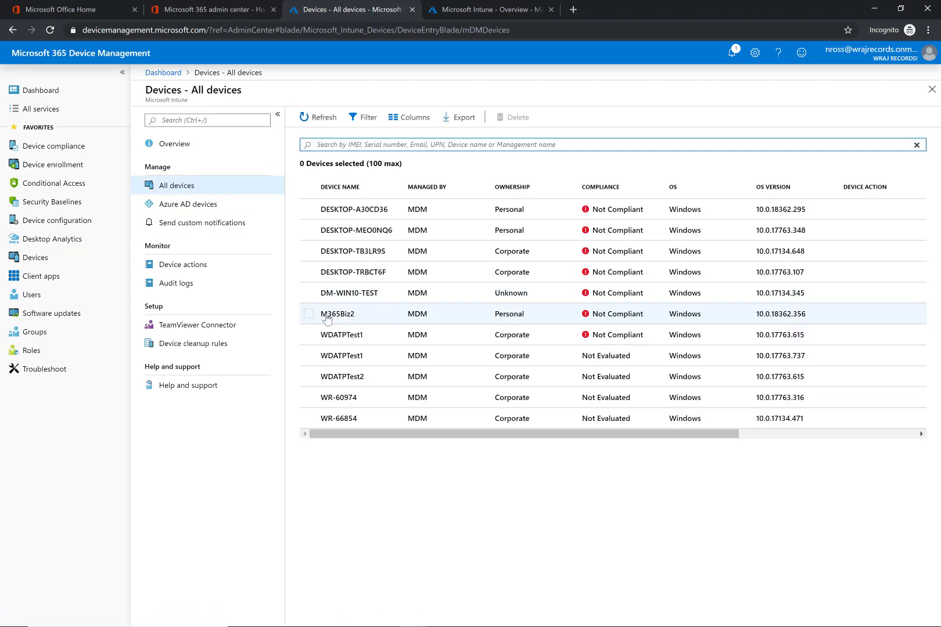
left_click(332, 314)
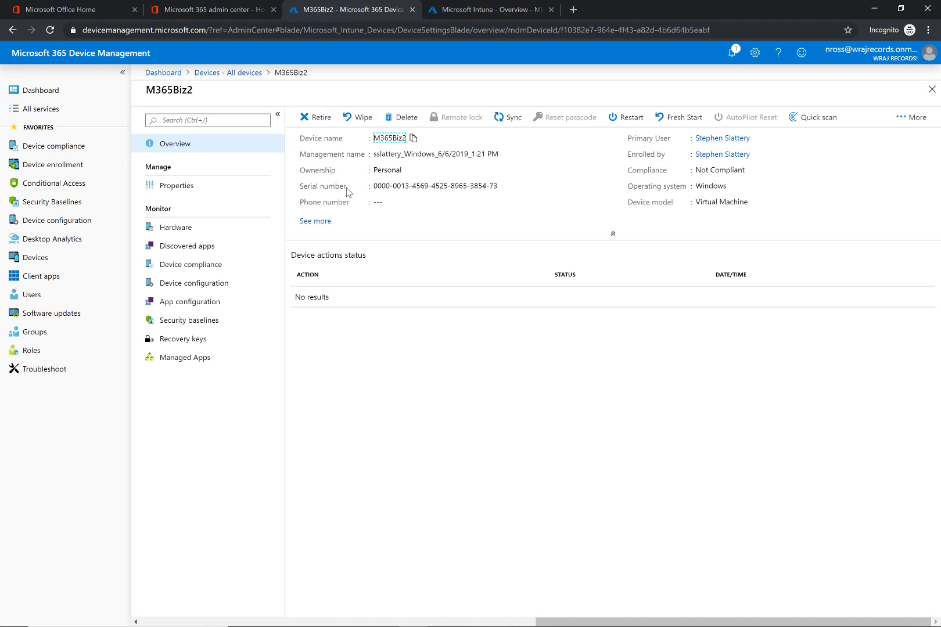
left_click(180, 358)
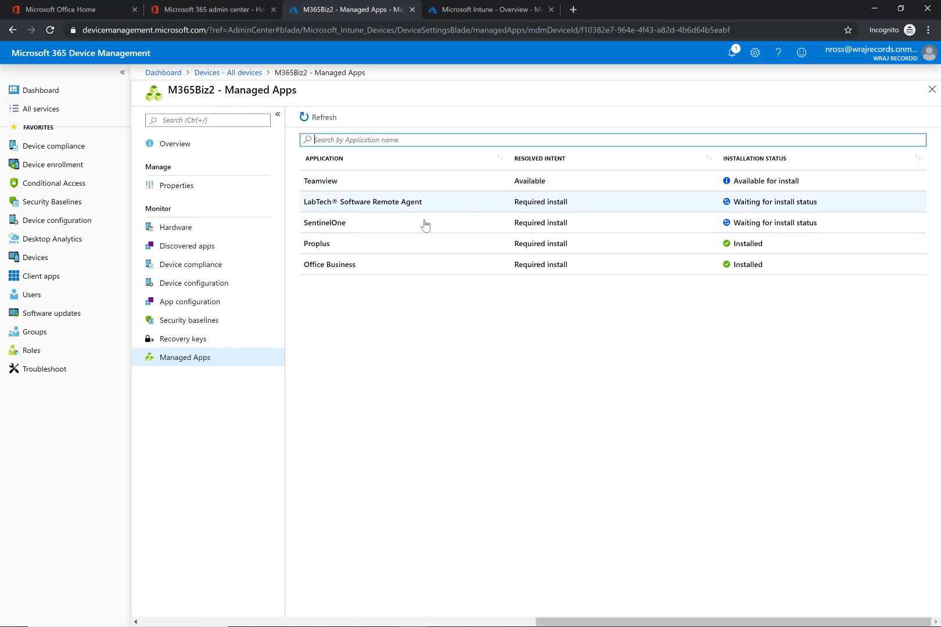
Step: Refresh the managed apps list, then launch Task Manager on the remote Windows 10 VM
left_click(321, 119)
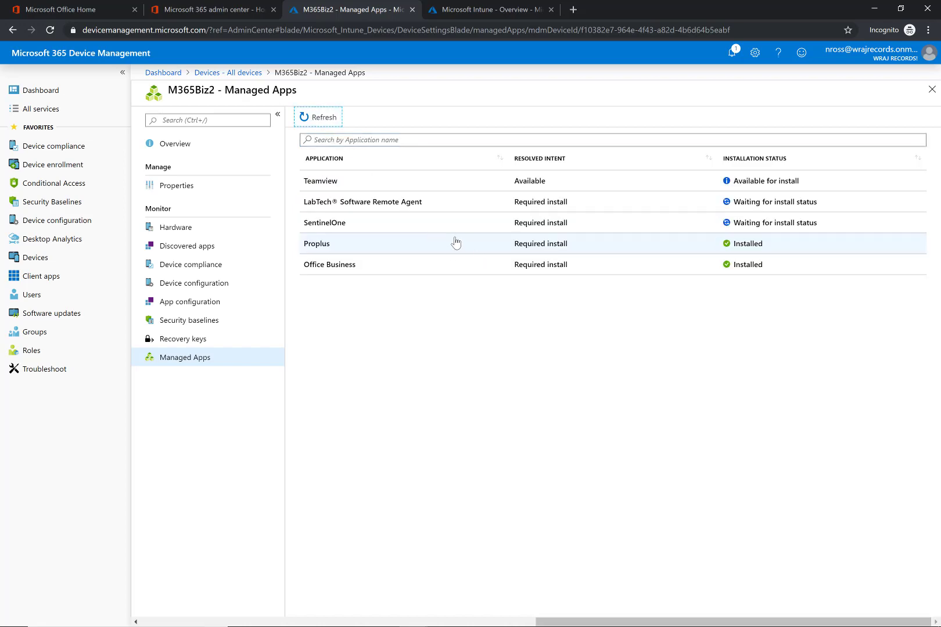
key("alt+Tab")
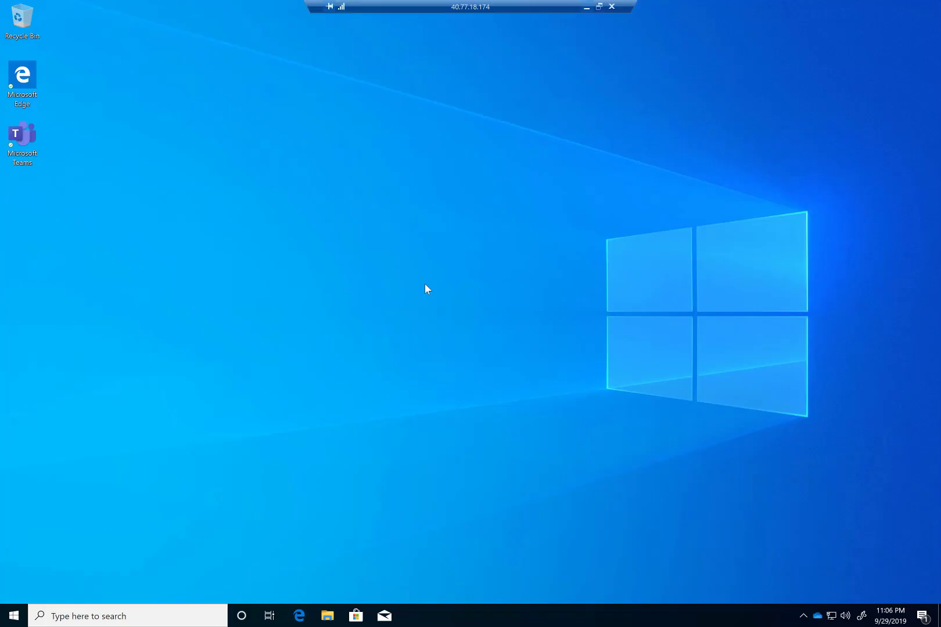
key("super")
type("at")
key("BackSpace")
key("BackSpace")
type("task")
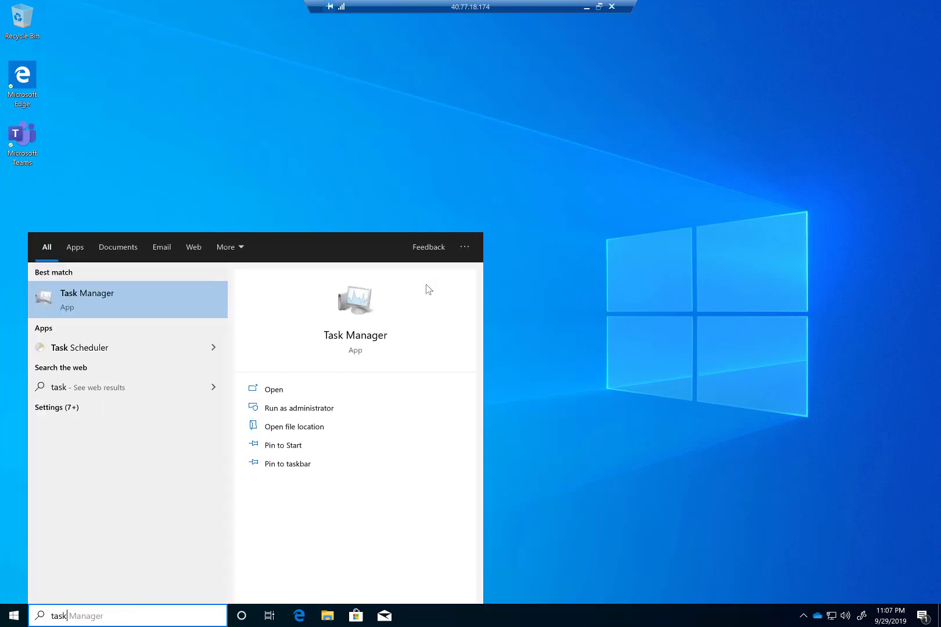
key("Return")
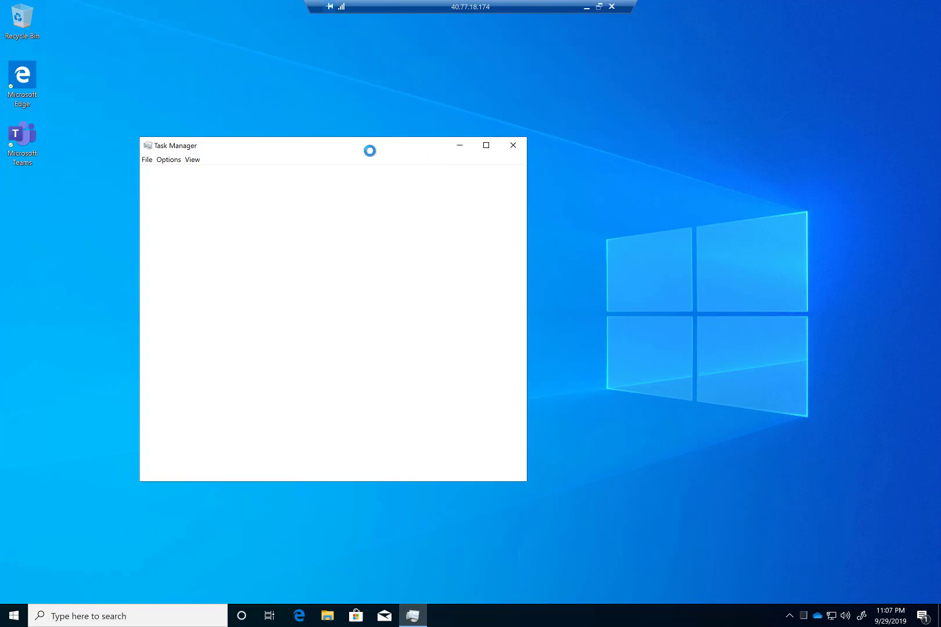
Step: Center Task Manager, find LabTech Service among background processes, and check hidden tray icons
left_click_drag(370, 150, 481, 180)
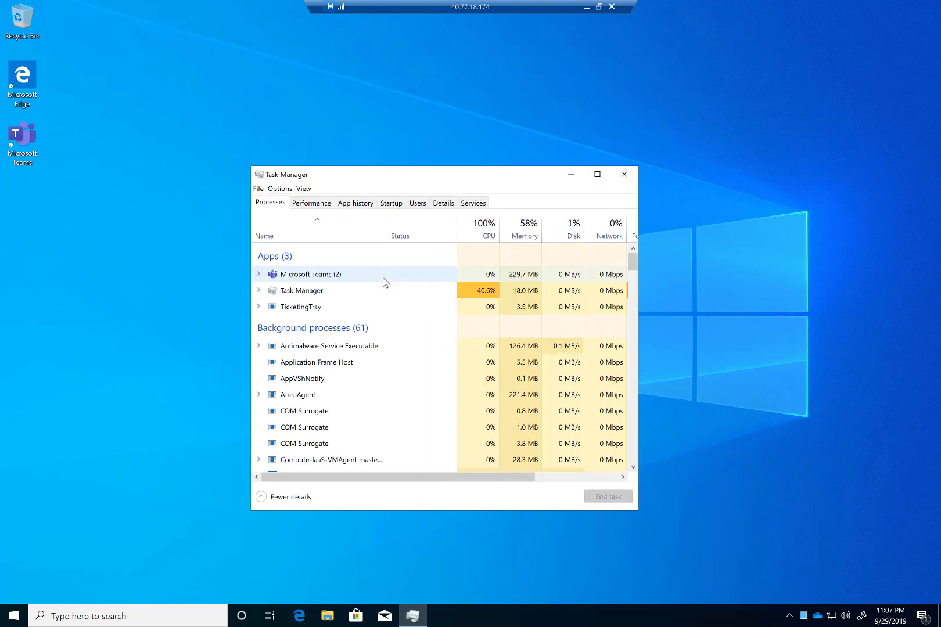
scroll(354, 372, "down", 1)
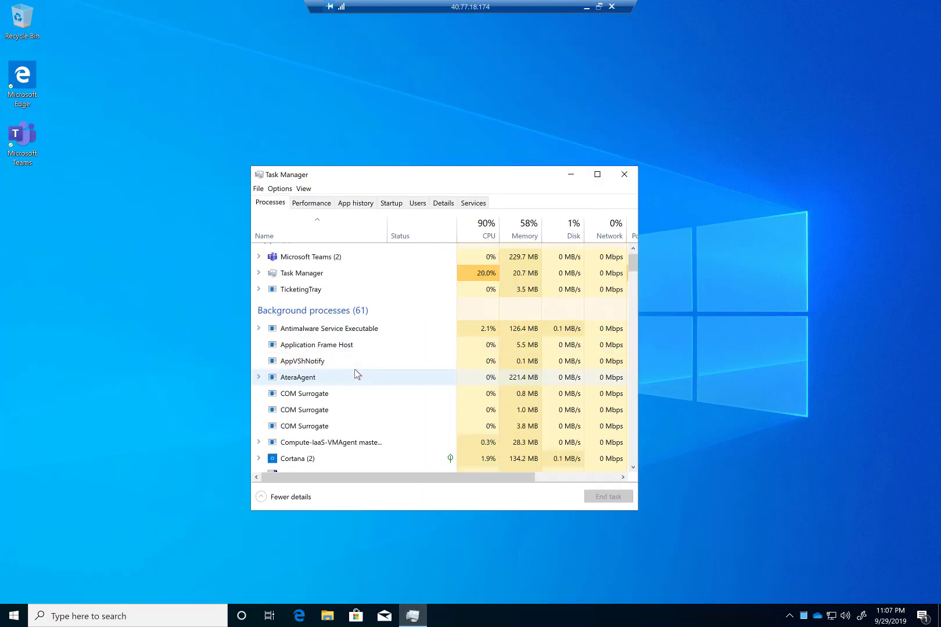
scroll(357, 375, "down", 3)
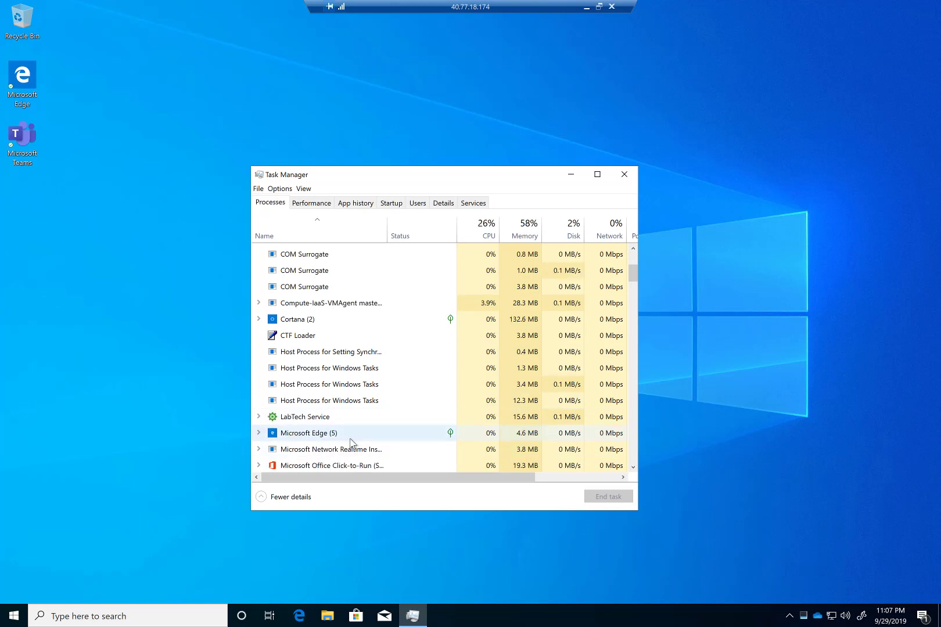
left_click(791, 616)
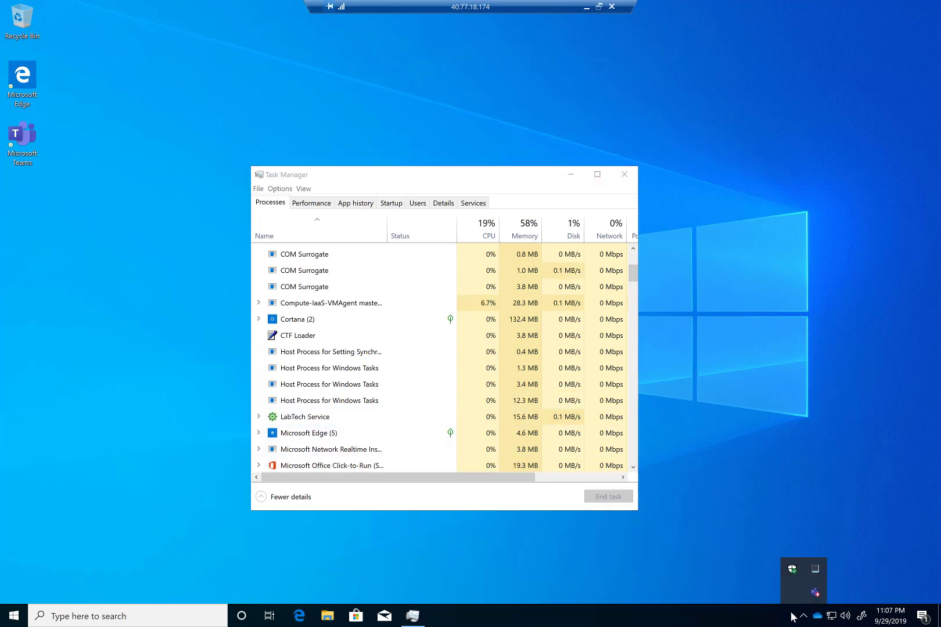
left_click(673, 482)
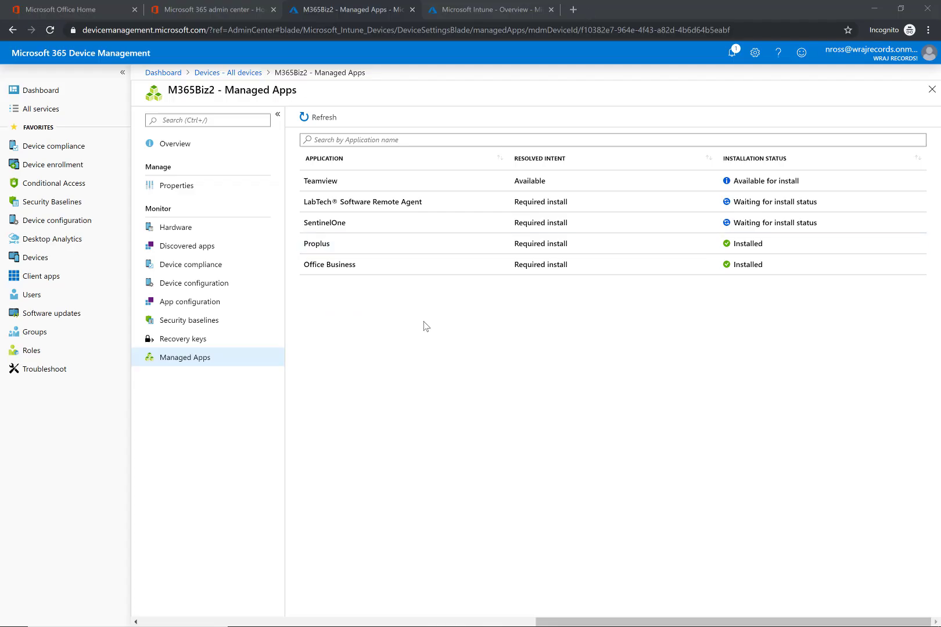
left_click(319, 116)
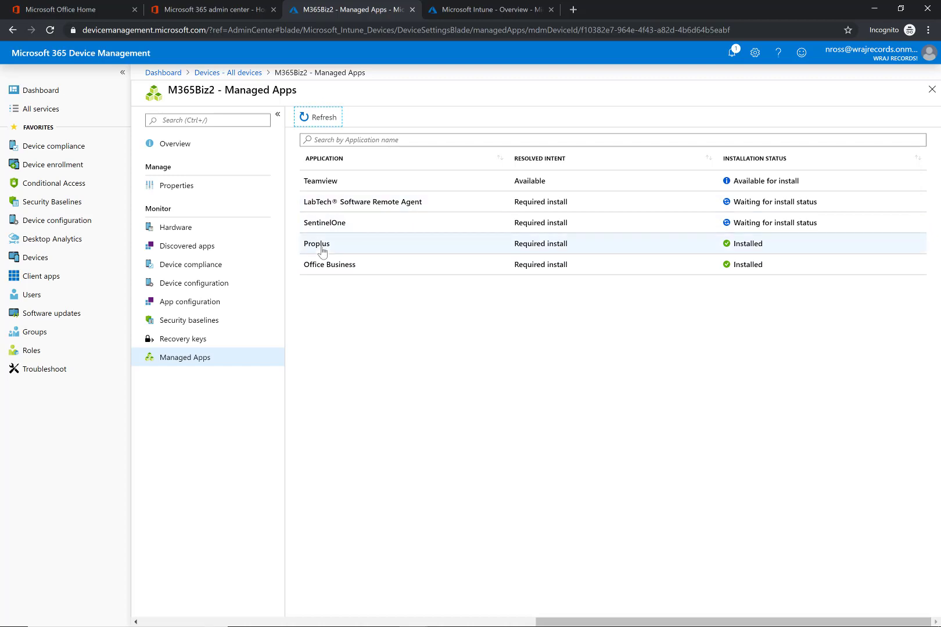
left_click(84, 277)
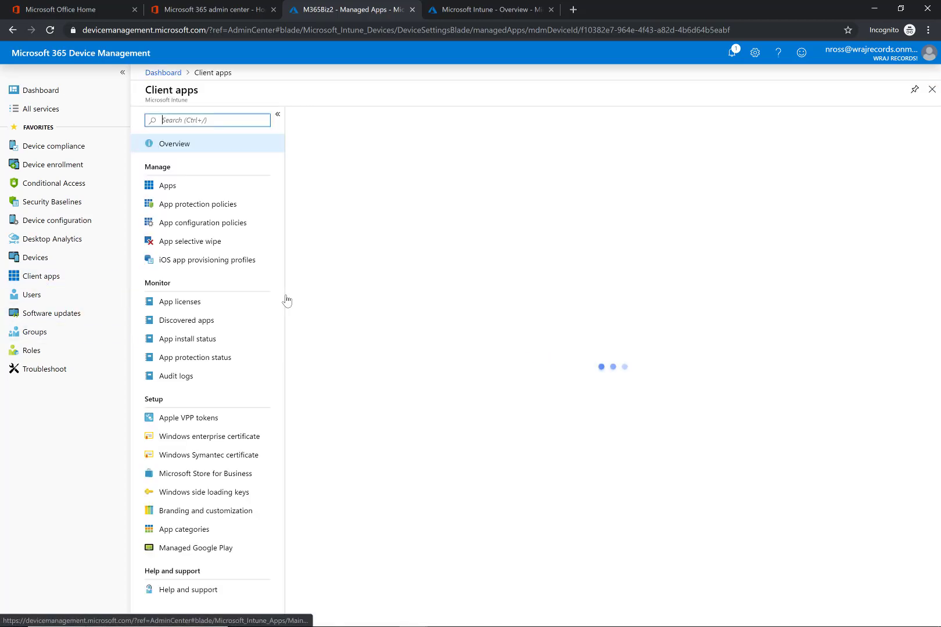
left_click(234, 182)
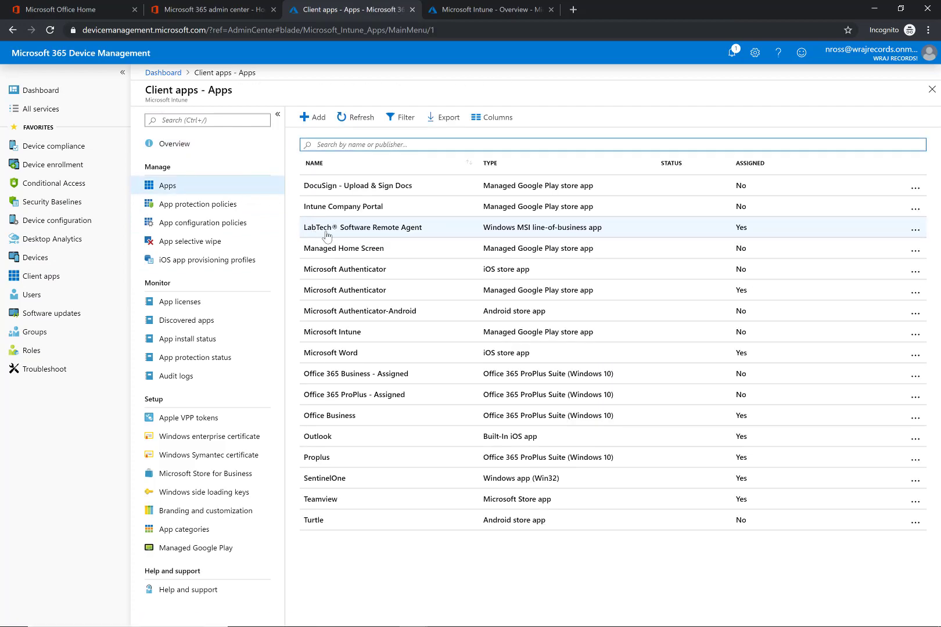
left_click(326, 233)
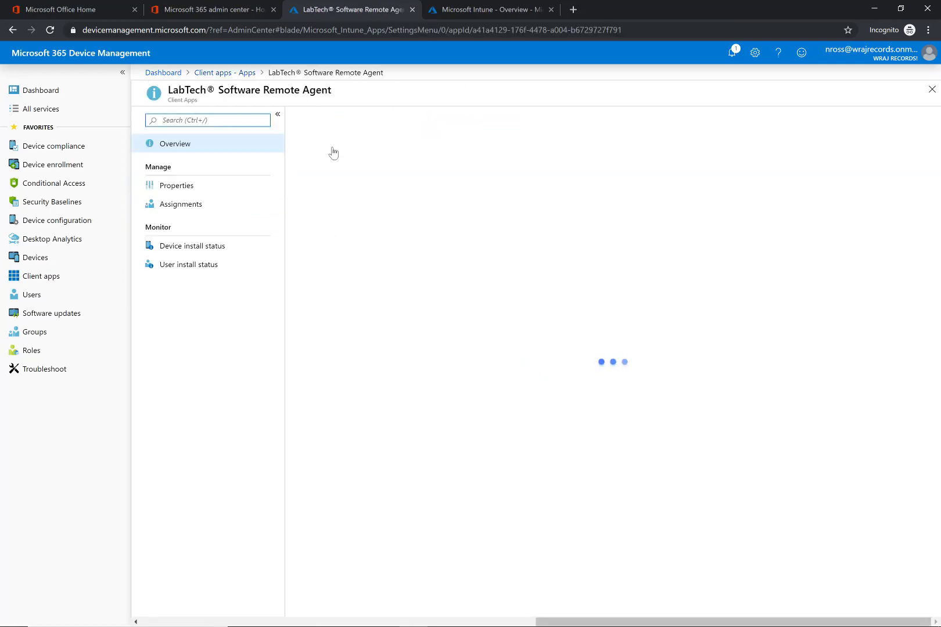
left_click(251, 247)
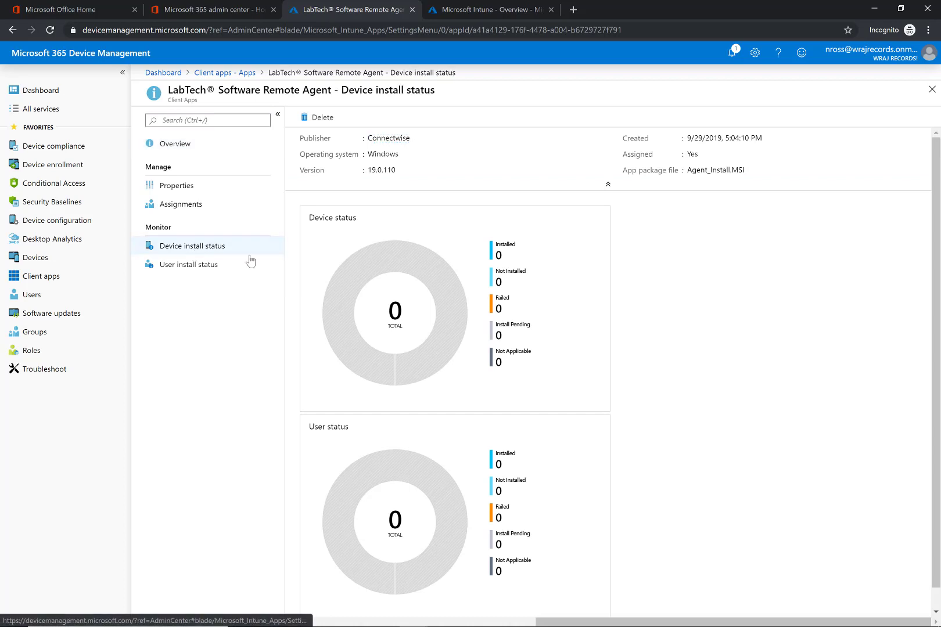
left_click(166, 266)
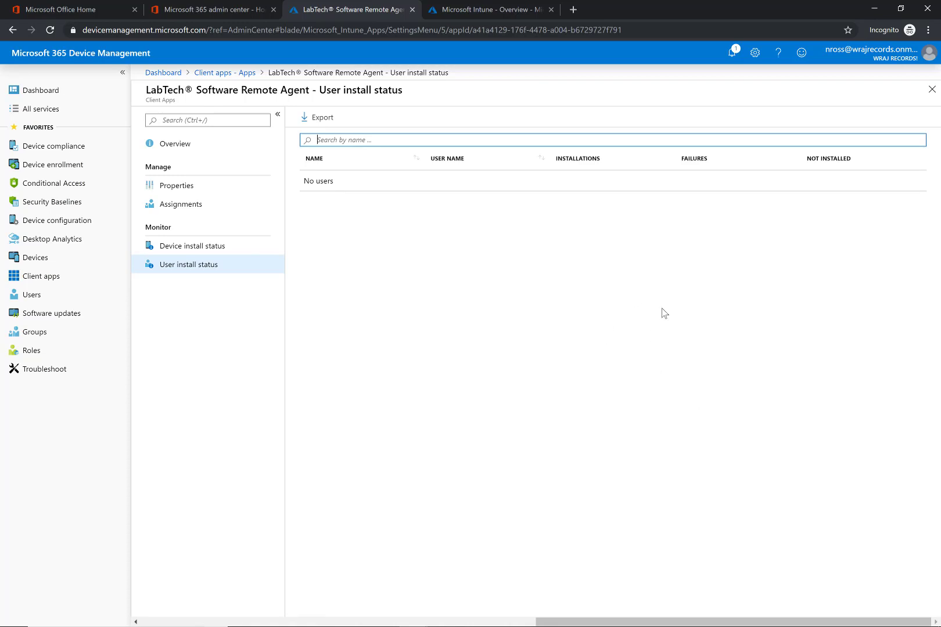
Step: Switch to the recorder window with Alt+Tab
key("alt+Tab")
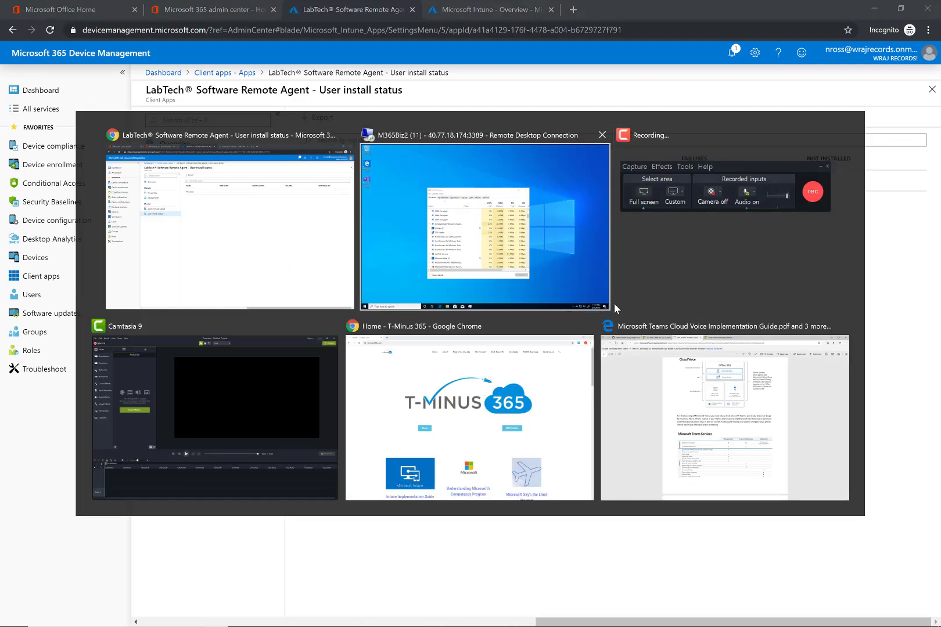
left_click(614, 302)
left_click(726, 541)
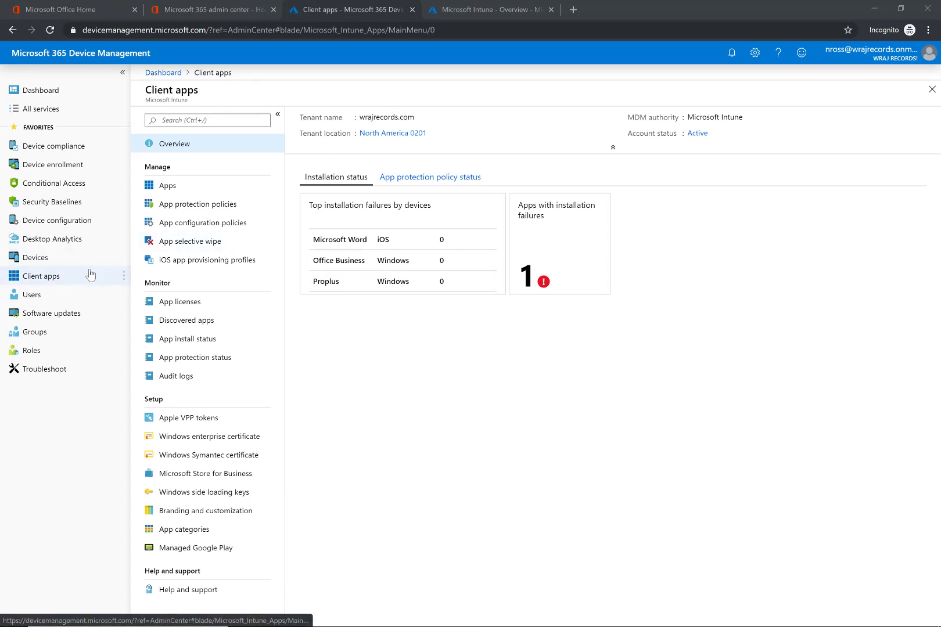
left_click(193, 187)
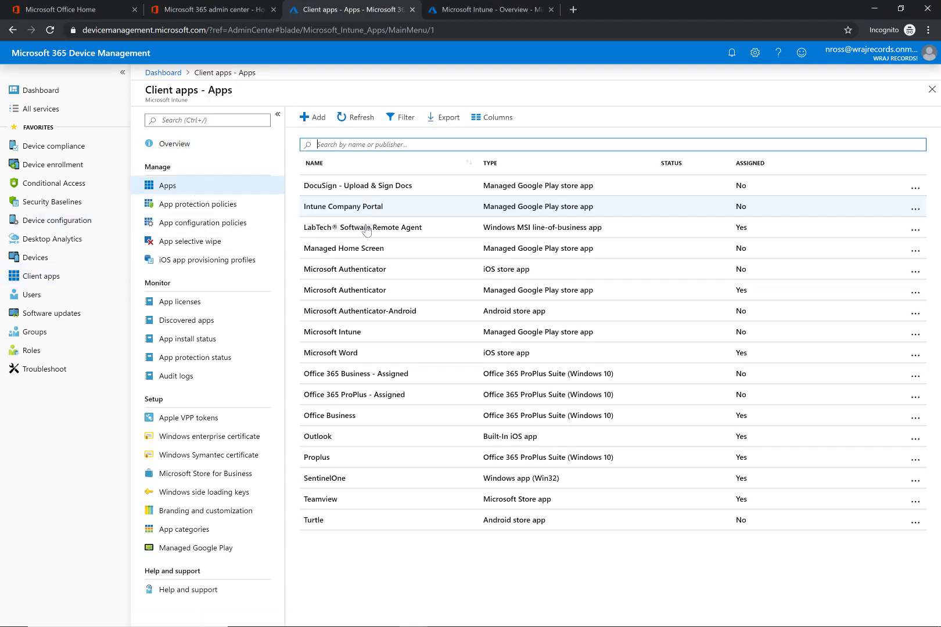
left_click(358, 229)
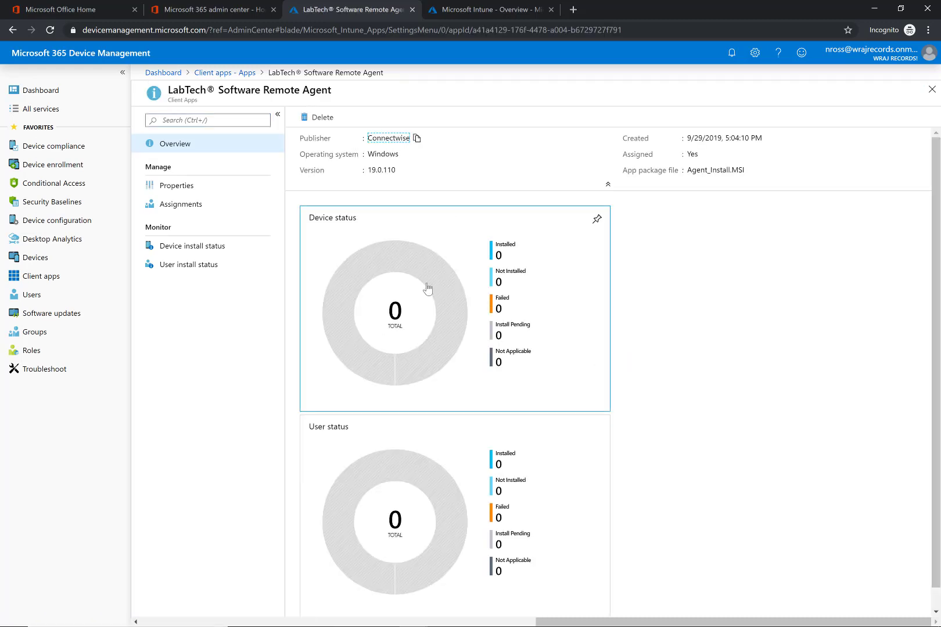
left_click(232, 251)
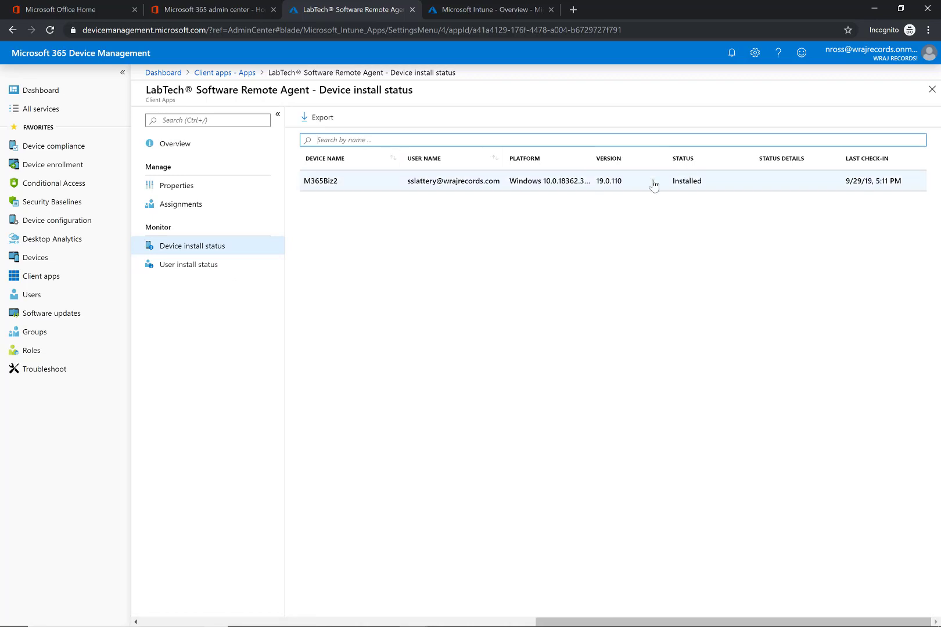
Step: Open M365Biz2's managed apps and review the LabTech agent's Installed details, then close the pane
left_click(61, 259)
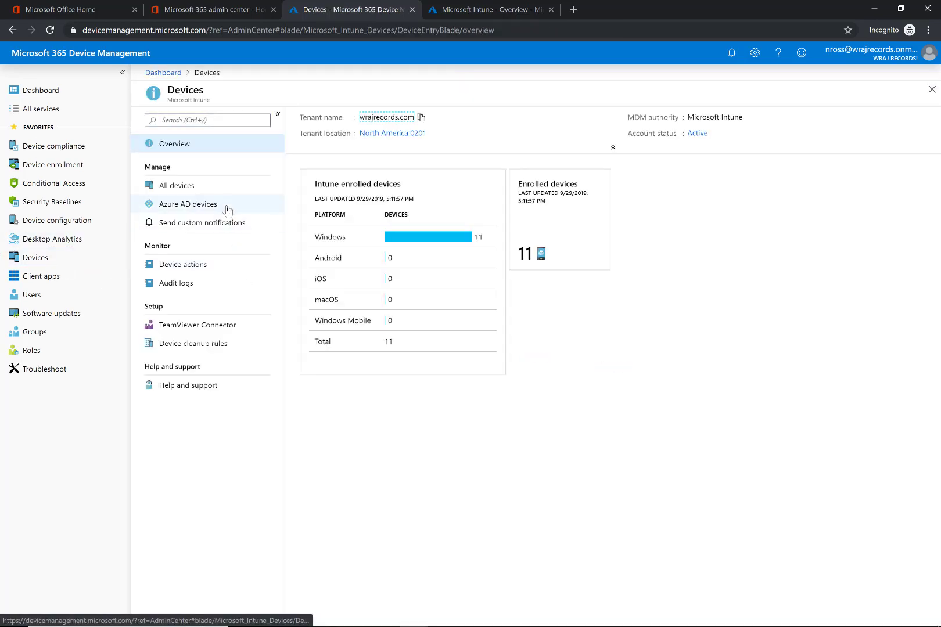
left_click(222, 200)
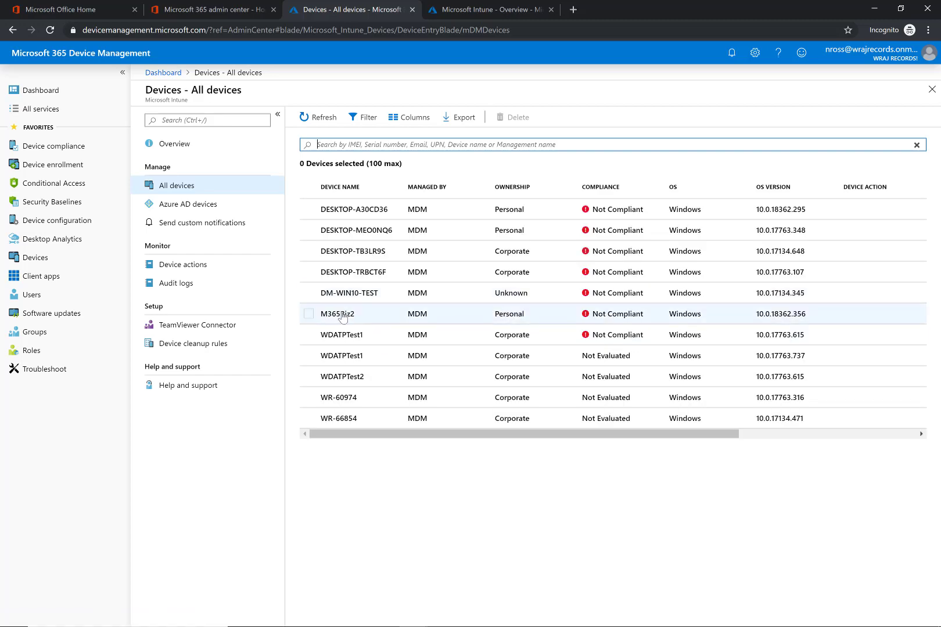
left_click(343, 315)
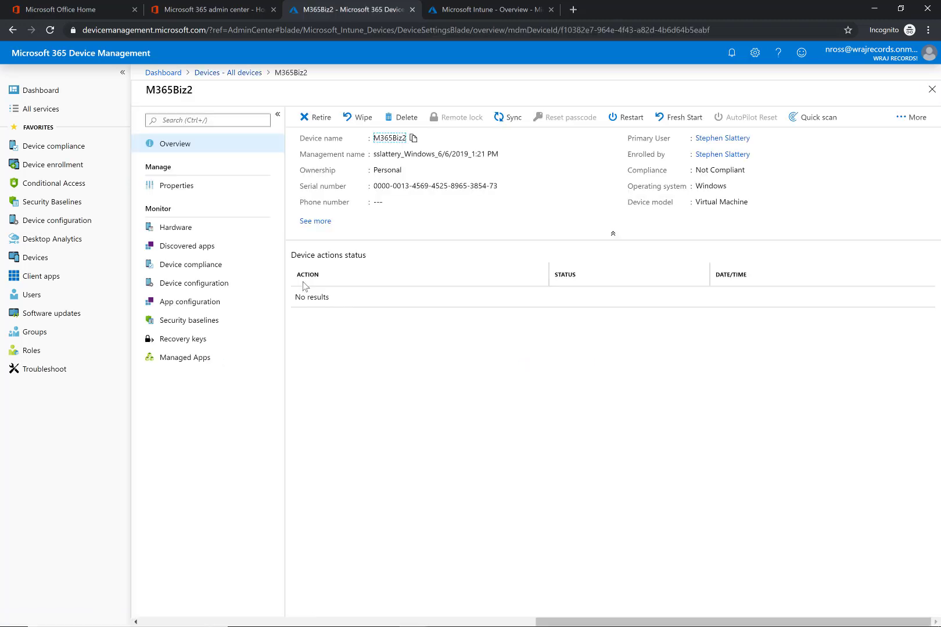
left_click(202, 358)
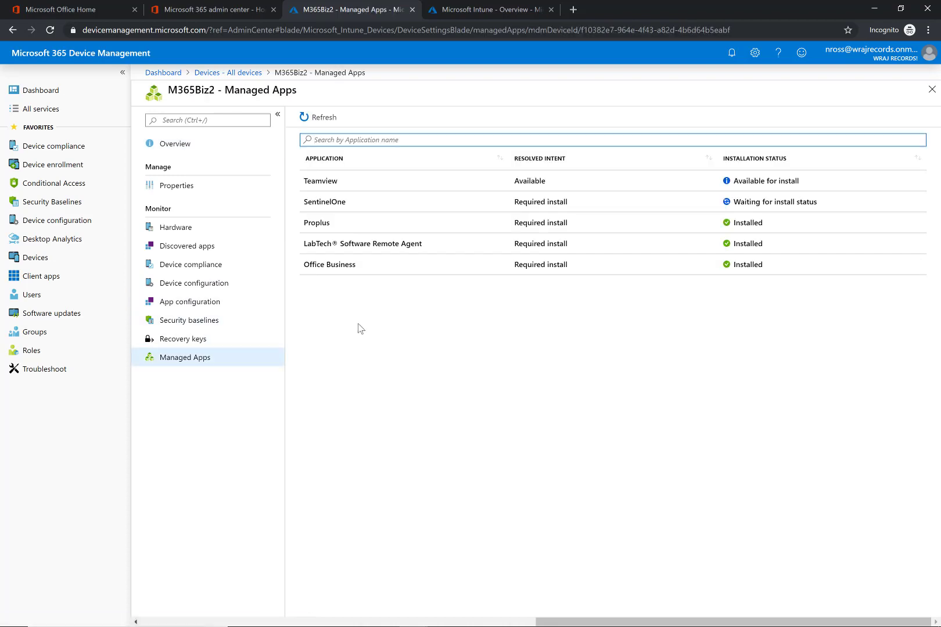
left_click_drag(301, 244, 764, 248)
left_click(763, 247)
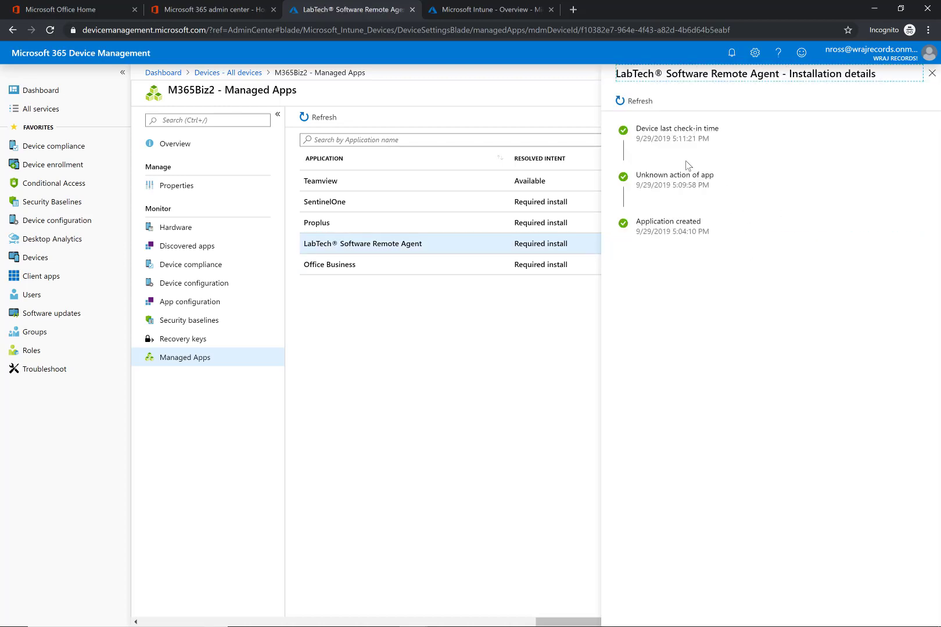
left_click(932, 73)
Step: Close Task Manager in the remote Windows 10 session and minimise Remote Desktop
left_click(435, 615)
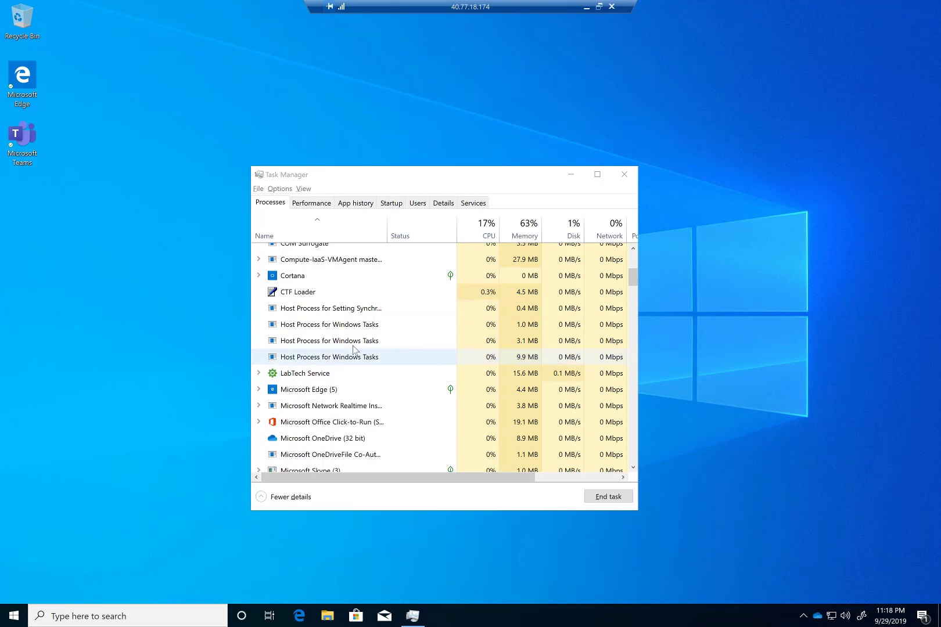
left_click(618, 180)
left_click(586, 7)
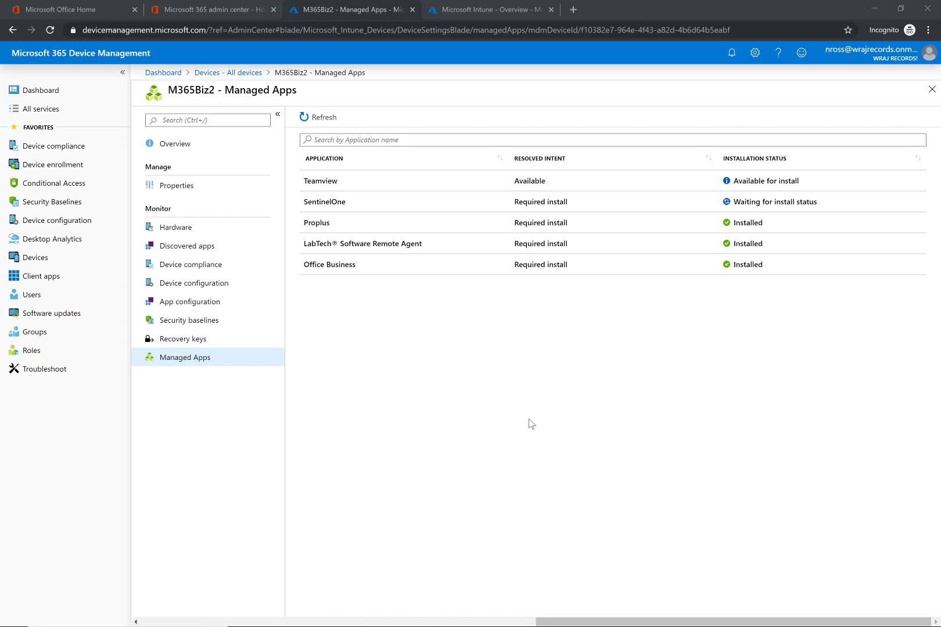
Step: Bring the Home - T-Minus 365 Chrome window to the front
key("alt+Tab")
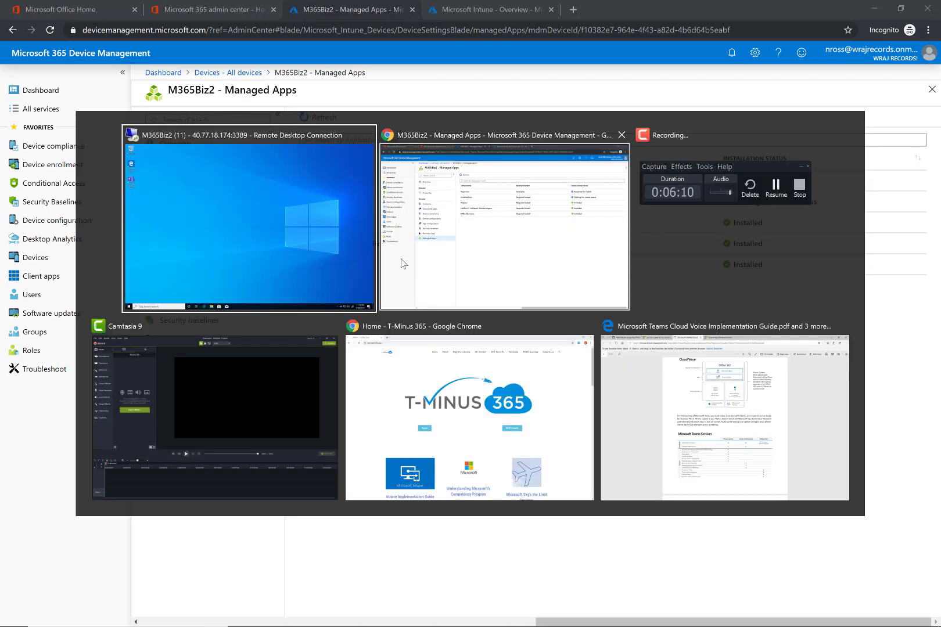
left_click(428, 351)
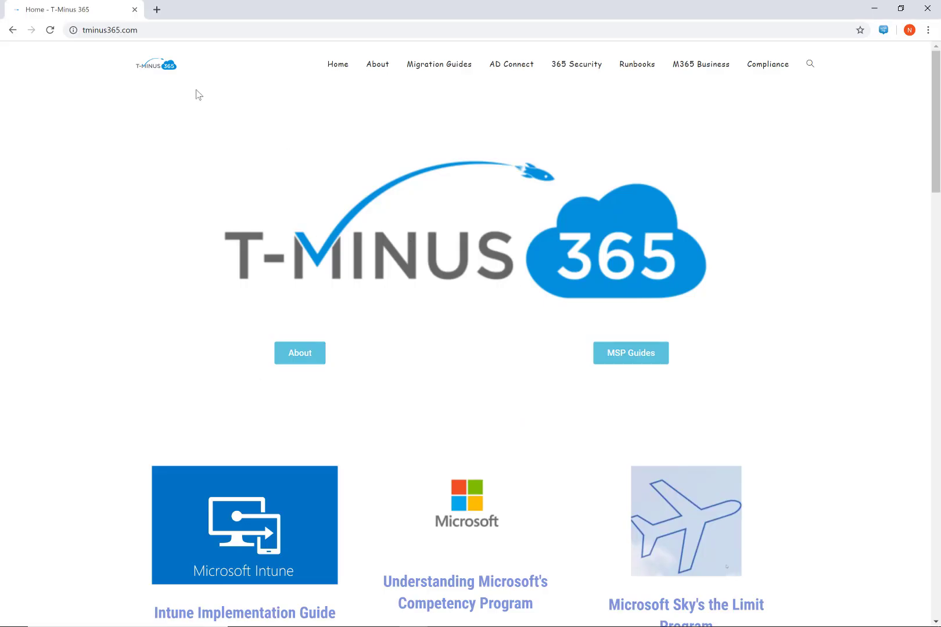